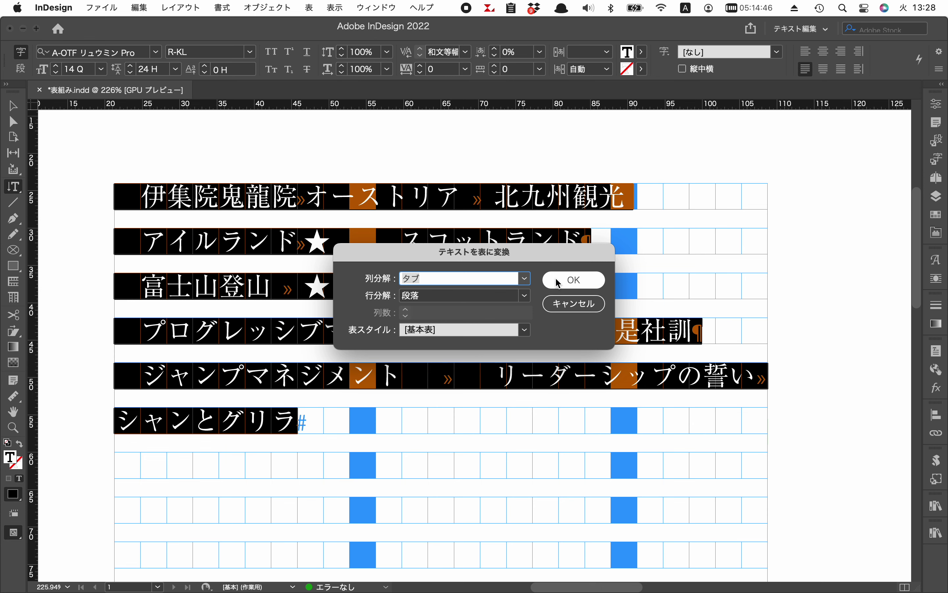
Confirm the tab-separated text-to-table conversion and, with the whole table selected, create a paragraph style named 表
{"action": "left_click", "coordinate": [113, 185]}
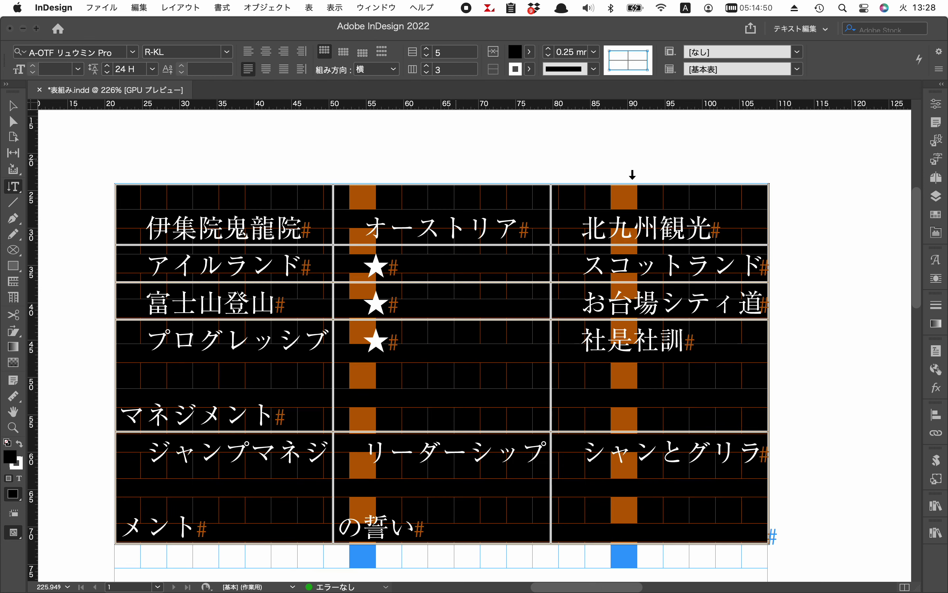
{"action": "left_click", "coordinate": [936, 140]}
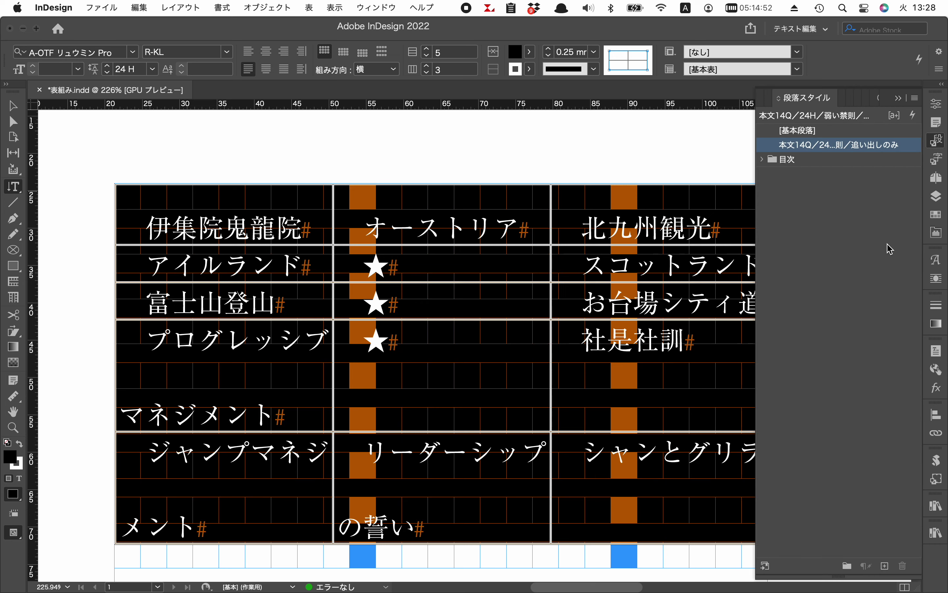
{"action": "left_click", "coordinate": [884, 566]}
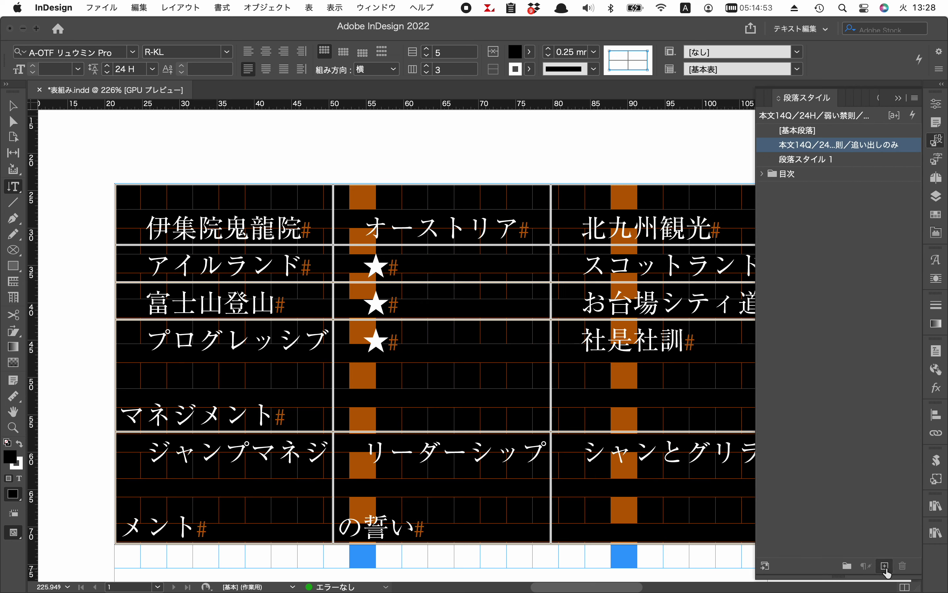
{"action": "left_click", "coordinate": [827, 160]}
{"action": "left_click", "coordinate": [827, 160]}
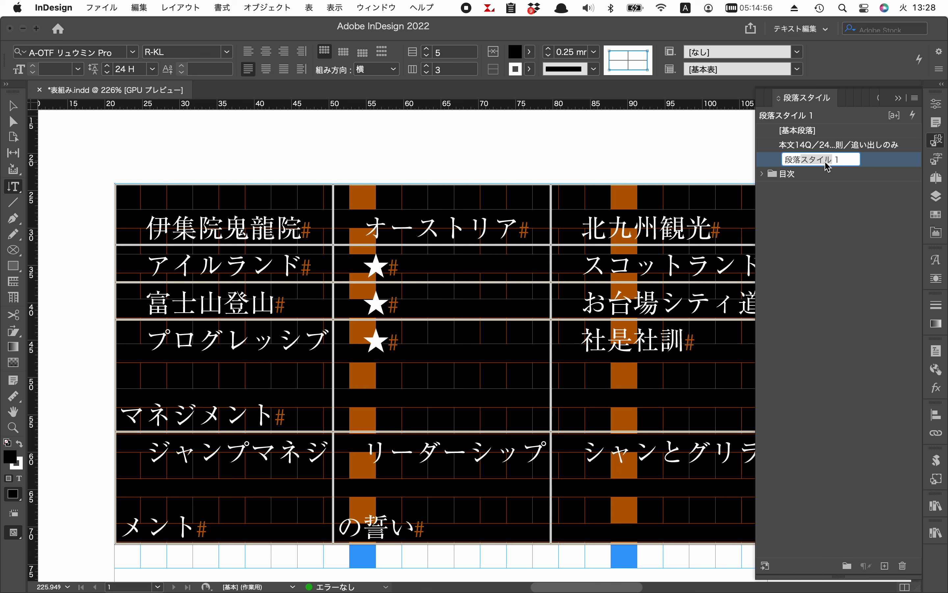
{"action": "triple_click", "coordinate": [826, 160]}
{"action": "type", "text": "表"}
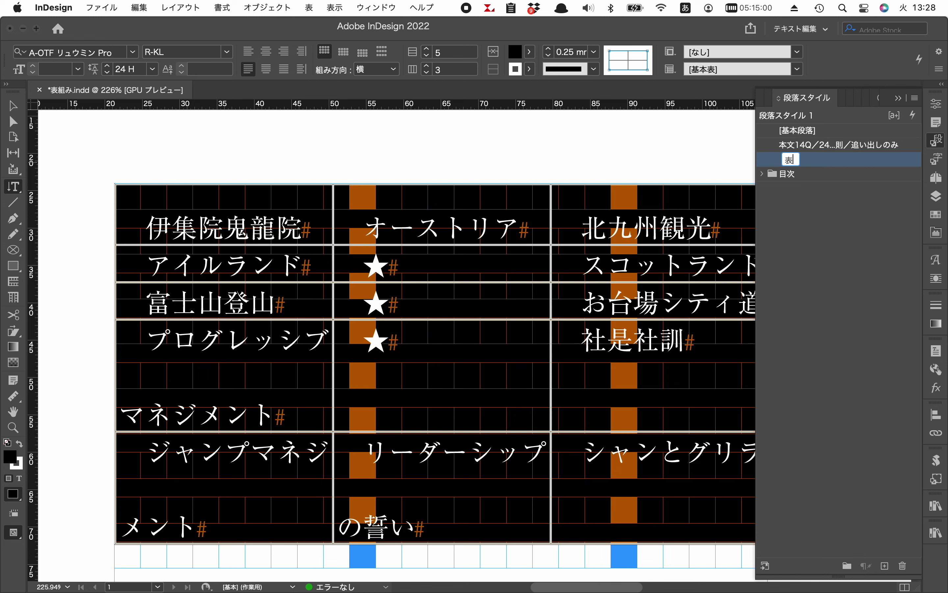
Edit the 表 paragraph style and base it on [段落スタイルなし]
{"action": "double_click", "coordinate": [853, 160]}
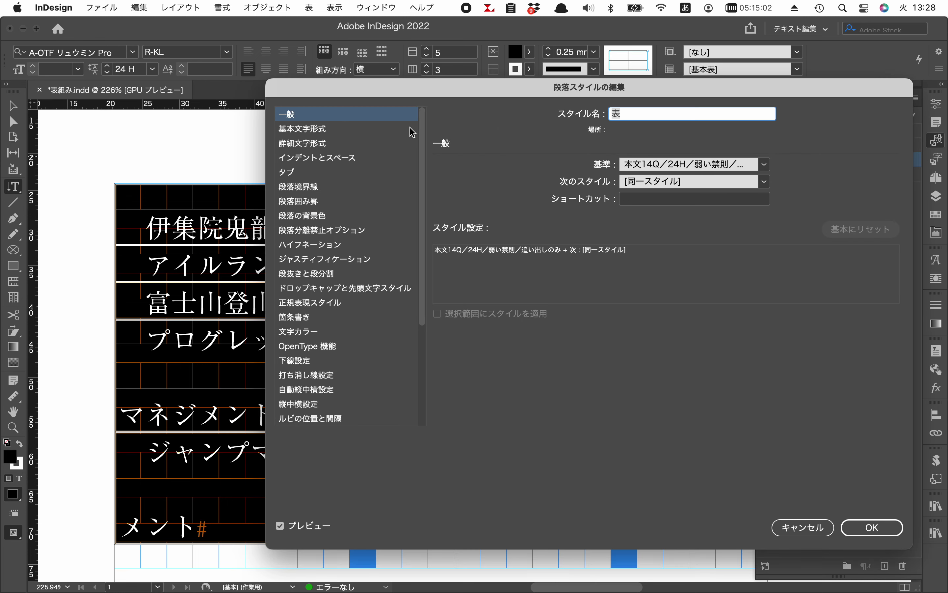
{"action": "left_click", "coordinate": [620, 169]}
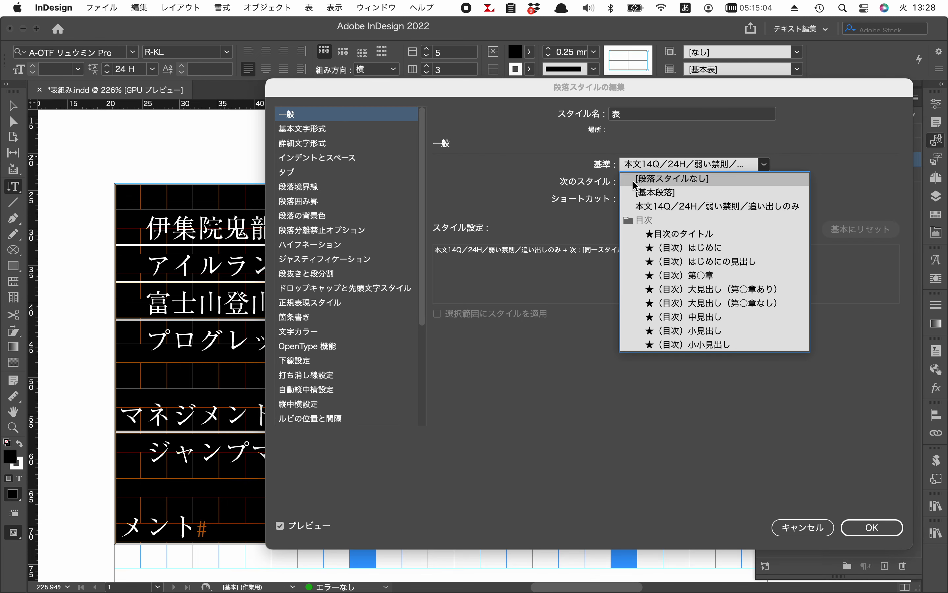
{"action": "left_click", "coordinate": [628, 176]}
Set the 表 style's size to 10 Q, its leading to 12 Q and its font to A-OTF 中ゴシックBBB Pro
{"action": "left_click", "coordinate": [402, 131]}
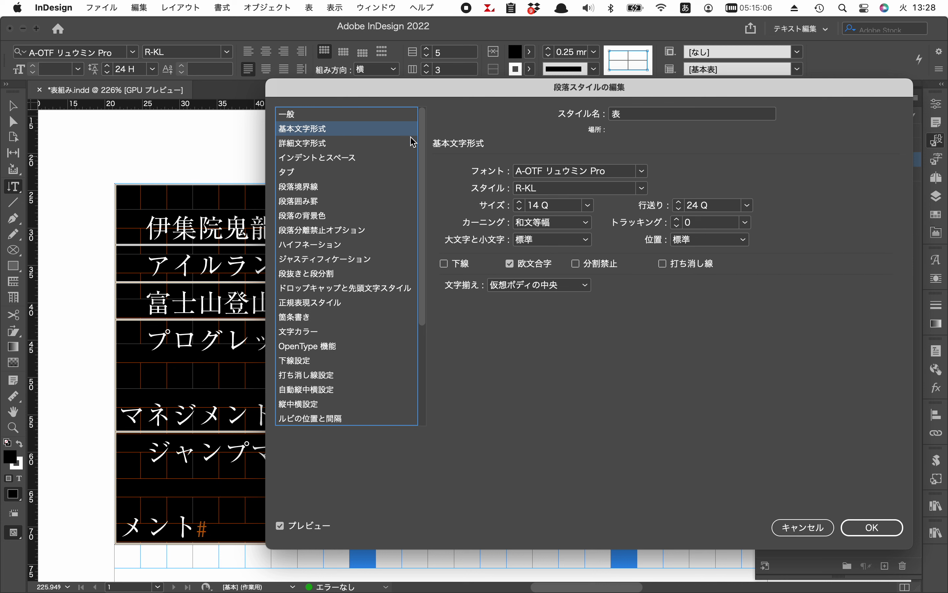
{"action": "left_click", "coordinate": [522, 210]}
{"action": "left_click", "coordinate": [521, 209]}
{"action": "left_click", "coordinate": [521, 209]}
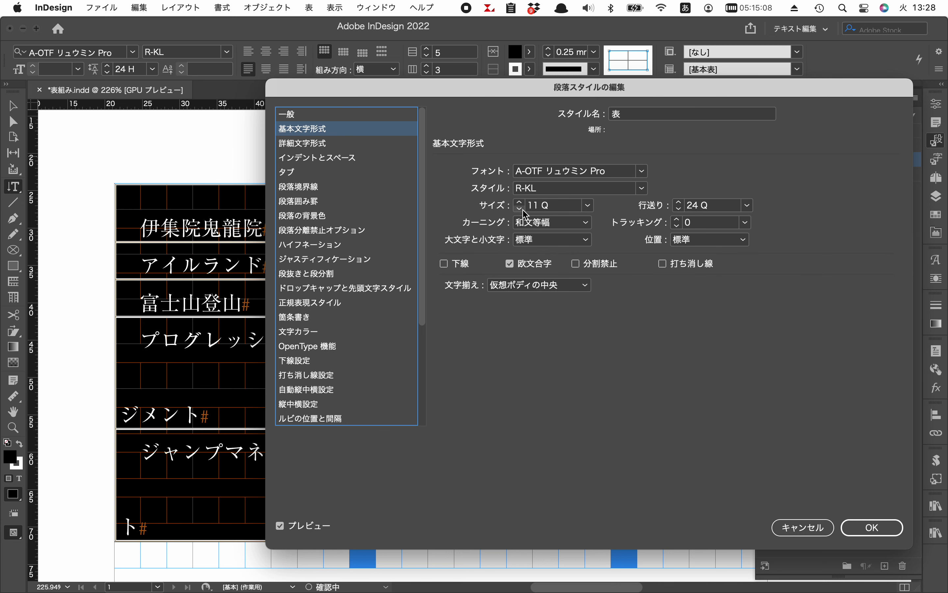
{"action": "left_click", "coordinate": [521, 209]}
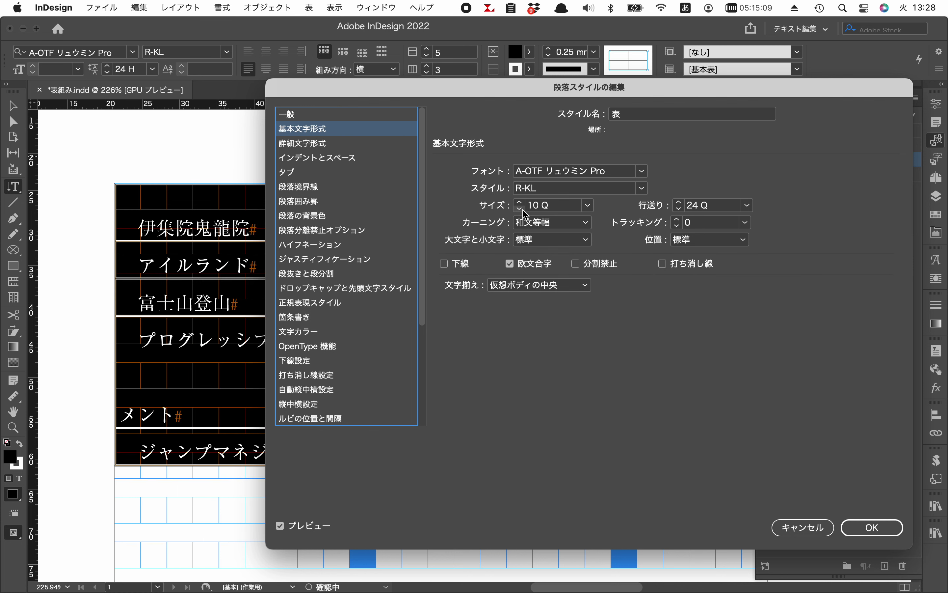
{"action": "left_click", "coordinate": [679, 210]}
{"action": "left_click", "coordinate": [679, 210]}
{"action": "left_click", "coordinate": [642, 171]}
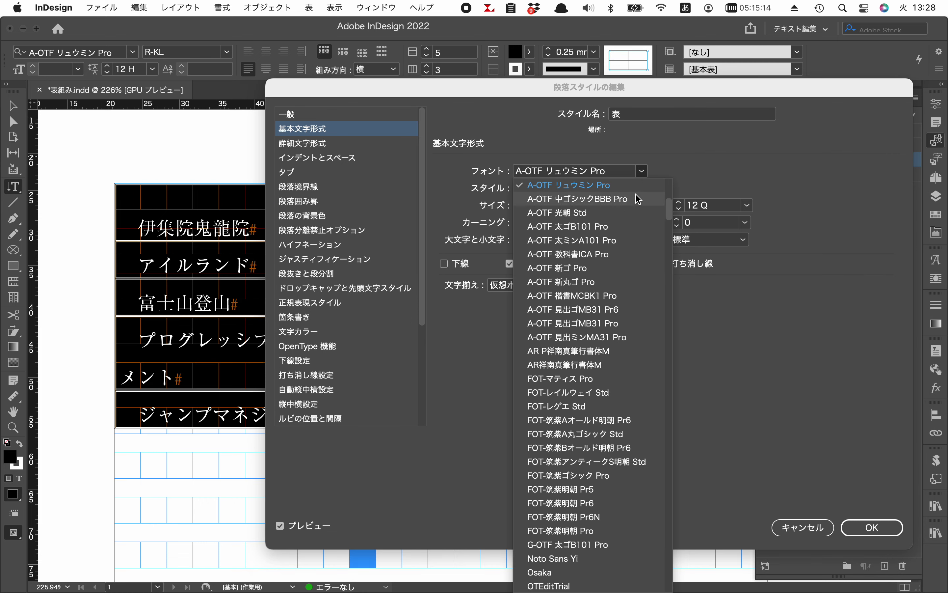
{"action": "left_click", "coordinate": [637, 198]}
Set the 表 style's paragraph alignment to 中央揃え and its grid alignment to なし
{"action": "left_click", "coordinate": [395, 161]}
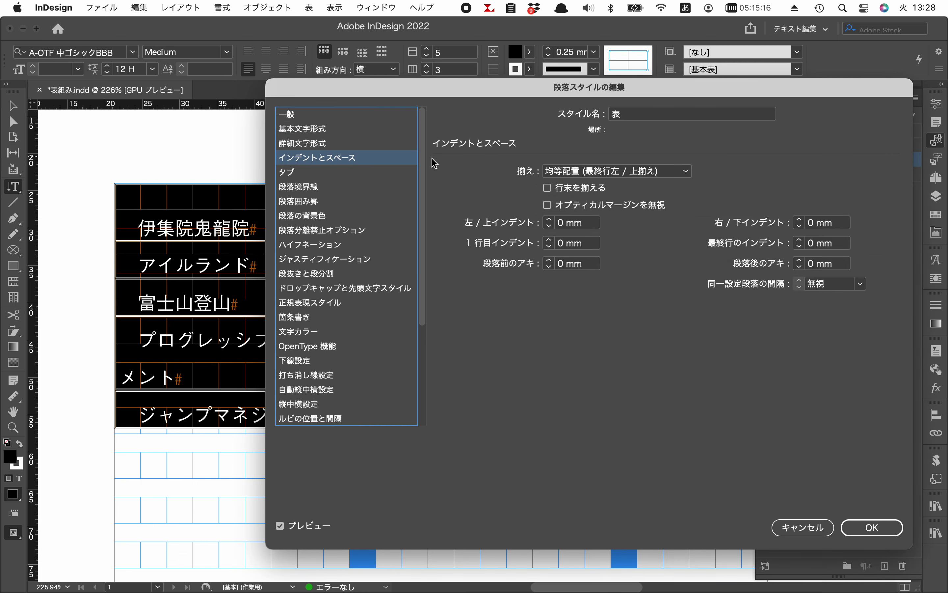
{"action": "left_click", "coordinate": [598, 170]}
{"action": "left_click", "coordinate": [601, 199]}
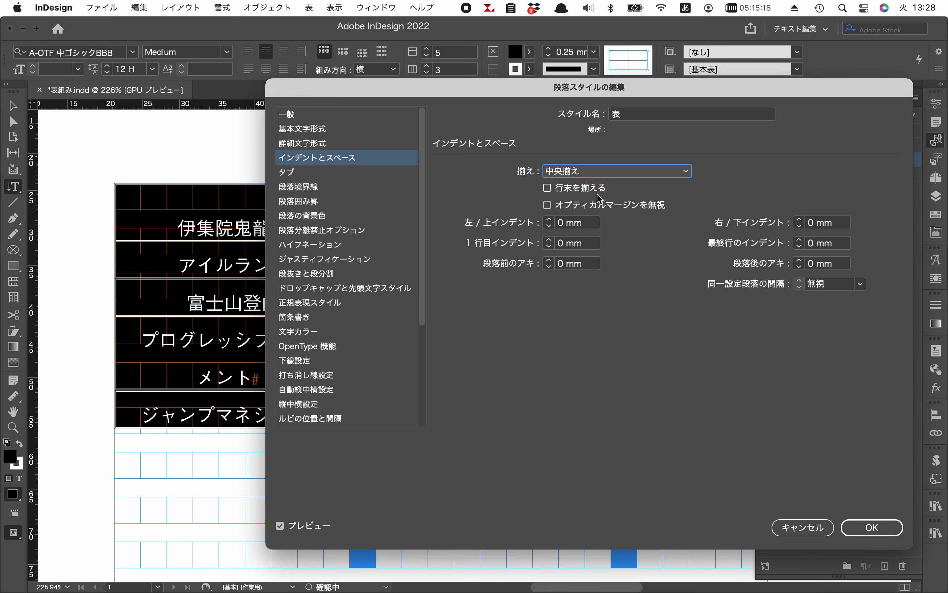
{"action": "scroll", "coordinate": [372, 194], "scroll_direction": "down", "scroll_amount": 5}
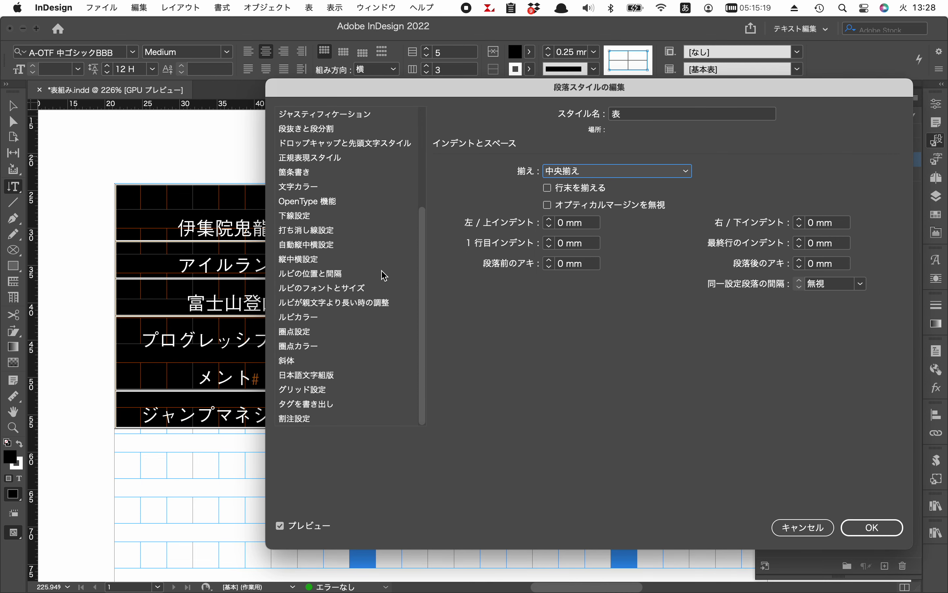
{"action": "left_click", "coordinate": [335, 390]}
{"action": "left_click", "coordinate": [556, 171]}
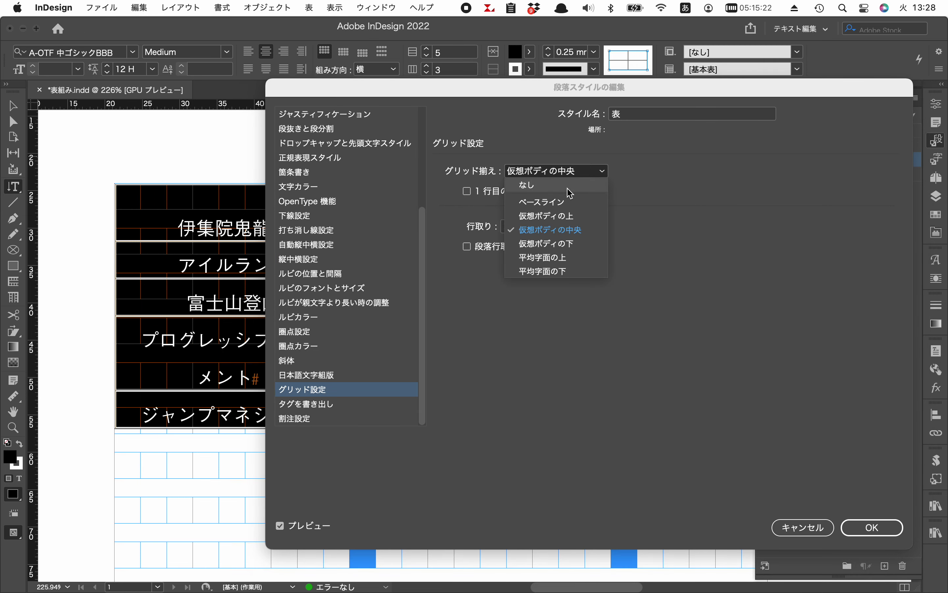
{"action": "left_click", "coordinate": [525, 184]}
Set the 表 style's 文字組み to なし and save the style changes
{"action": "left_click", "coordinate": [376, 377]}
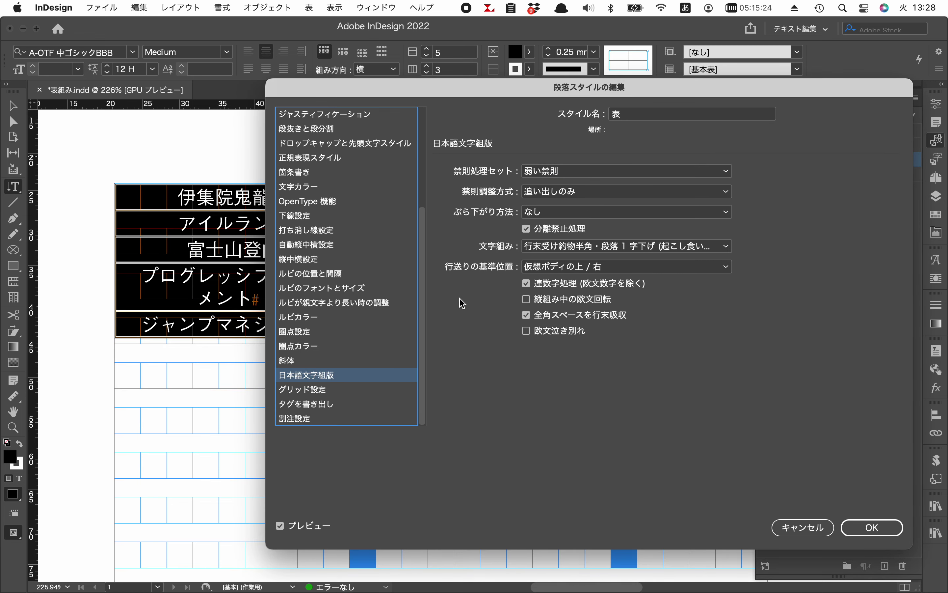
{"action": "left_click", "coordinate": [553, 247]}
{"action": "left_click", "coordinate": [554, 259]}
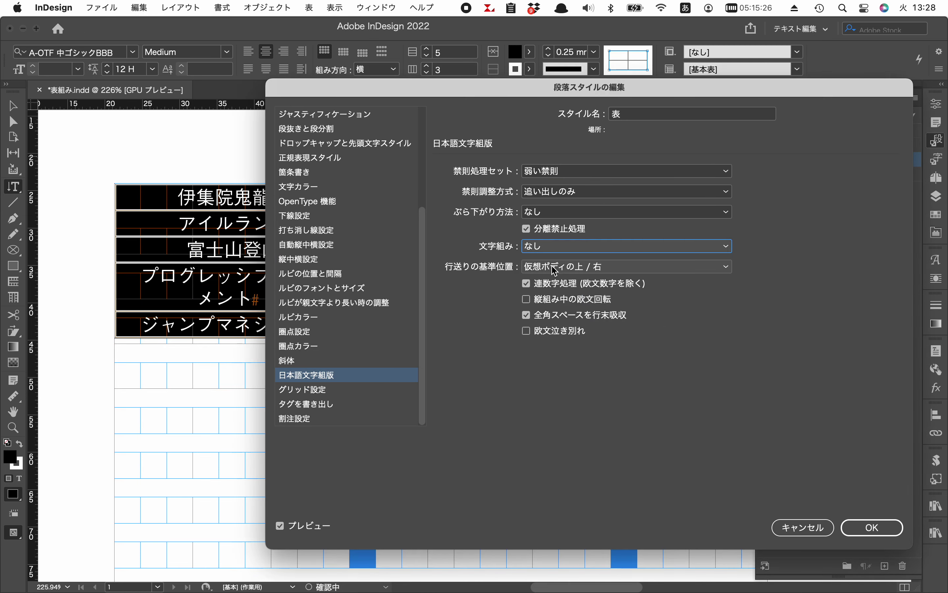
{"action": "left_click", "coordinate": [874, 529]}
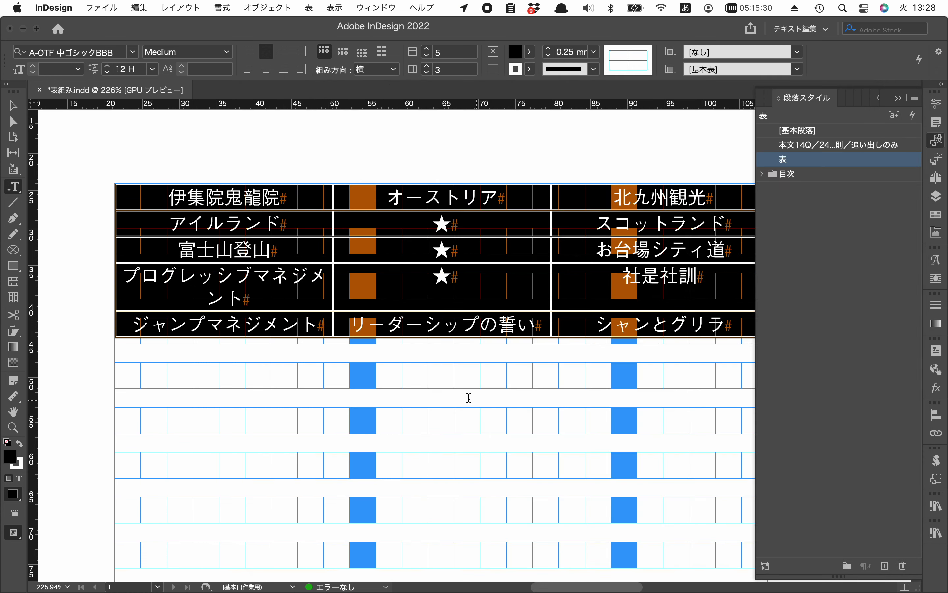
Break プログレッシブマネジメント and ジャンプマネジメント before マネジメント, and リーダーシップの誓い before の誓い, within their table cells
{"action": "left_click", "coordinate": [257, 278]}
{"action": "key", "text": "Return"}
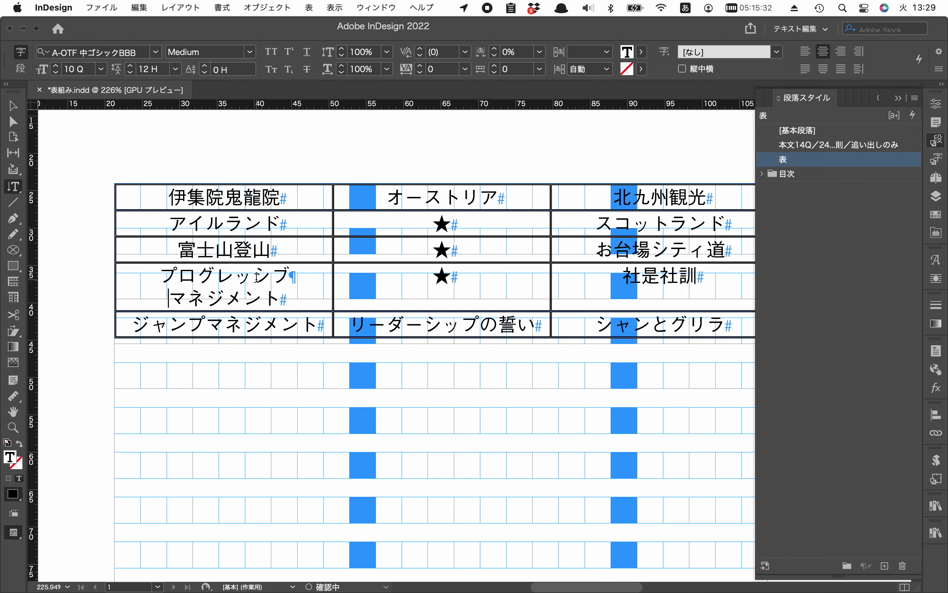
{"action": "scroll", "coordinate": [588, 259], "scroll_direction": "right", "scroll_amount": 2}
{"action": "scroll", "coordinate": [588, 259], "scroll_direction": "up", "scroll_amount": 1}
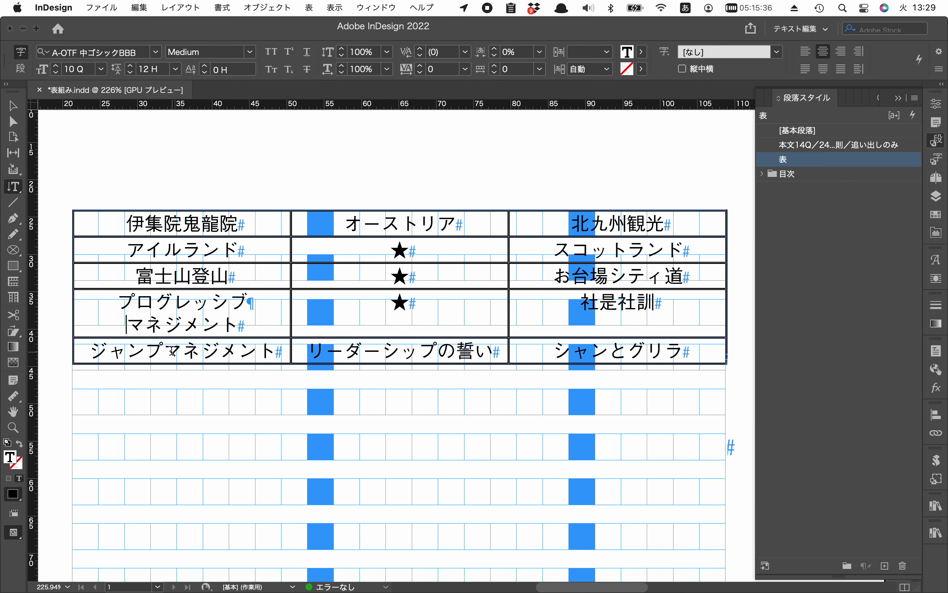
{"action": "key", "text": "Return"}
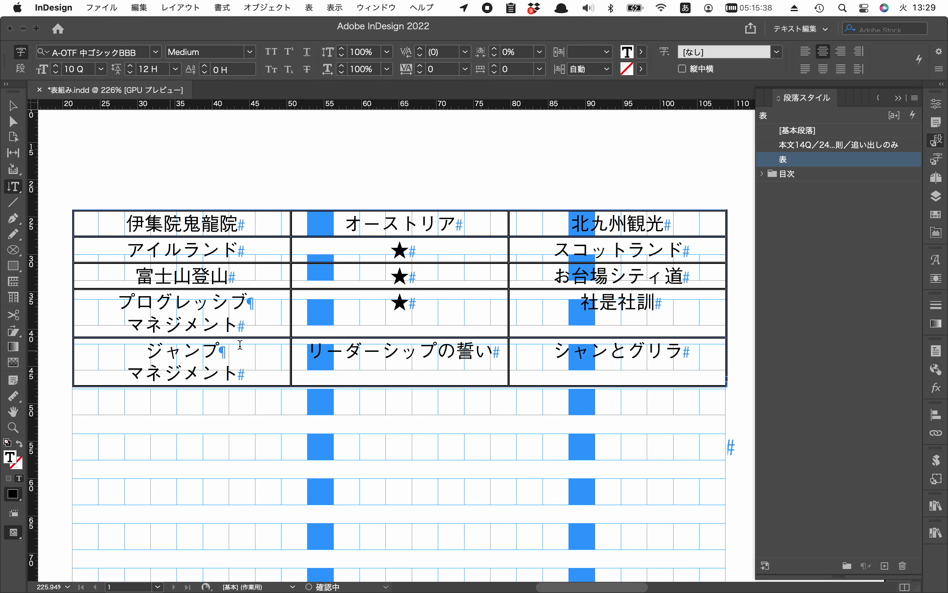
{"action": "left_click", "coordinate": [435, 347]}
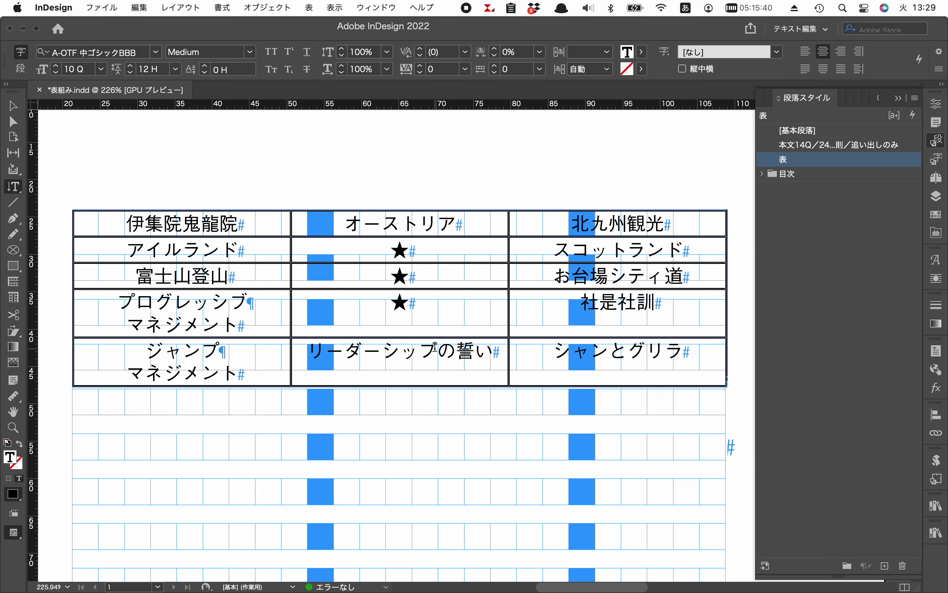
{"action": "key", "text": "Return"}
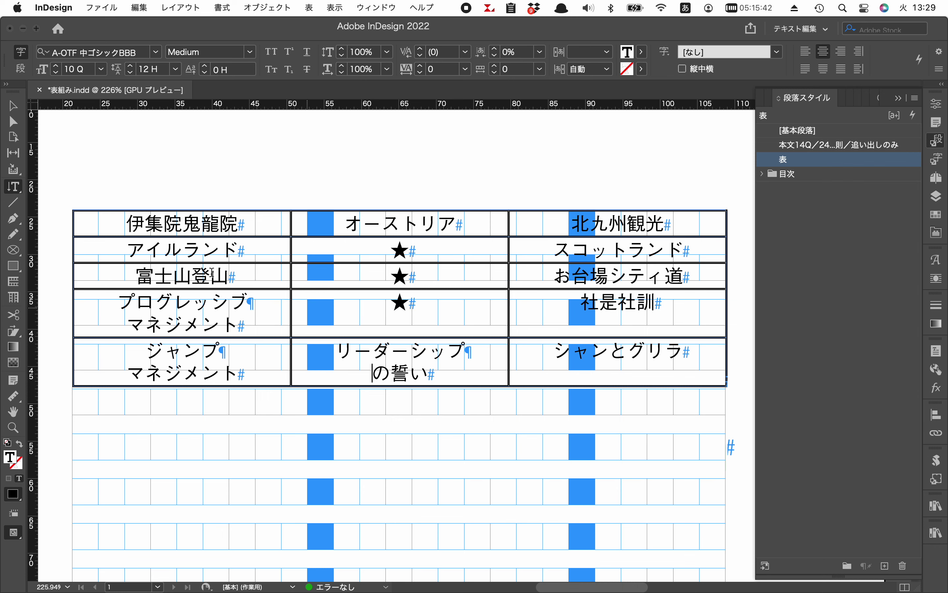
Give all cell borders of the table a 1 mm stroke in [紙色]
{"action": "left_click", "coordinate": [71, 210]}
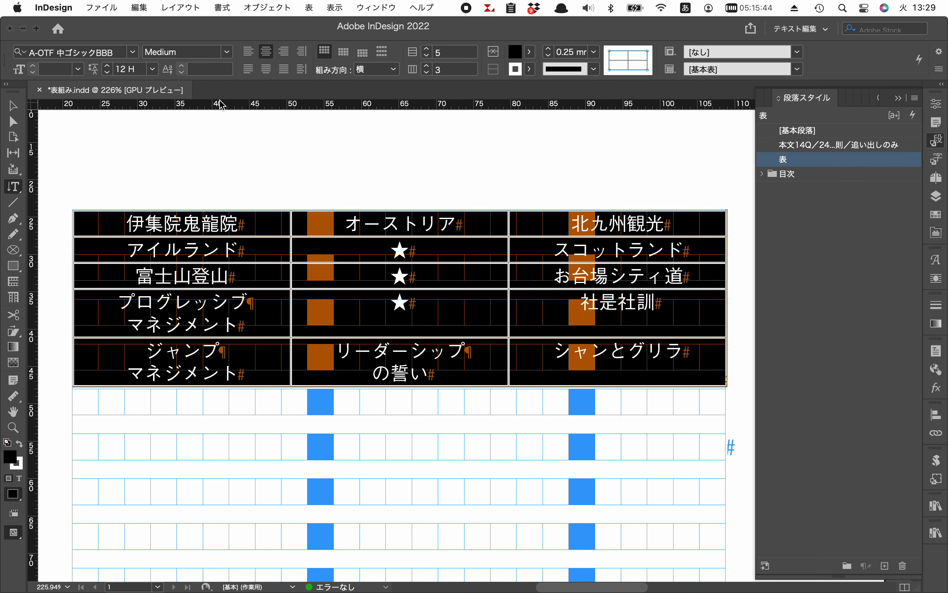
{"action": "left_click", "coordinate": [310, 8]}
{"action": "mouse_move", "coordinate": [325, 95]}
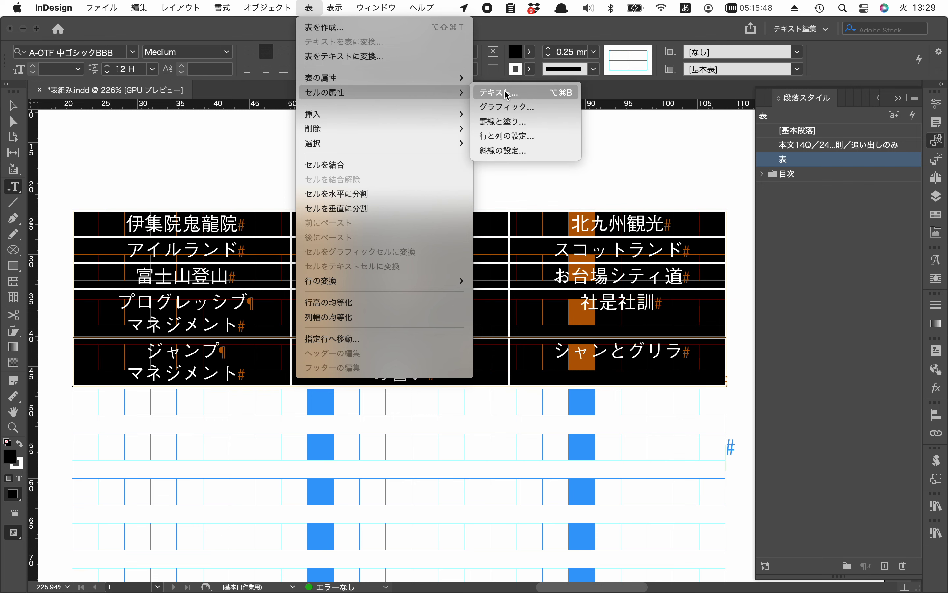
{"action": "left_click", "coordinate": [501, 123]}
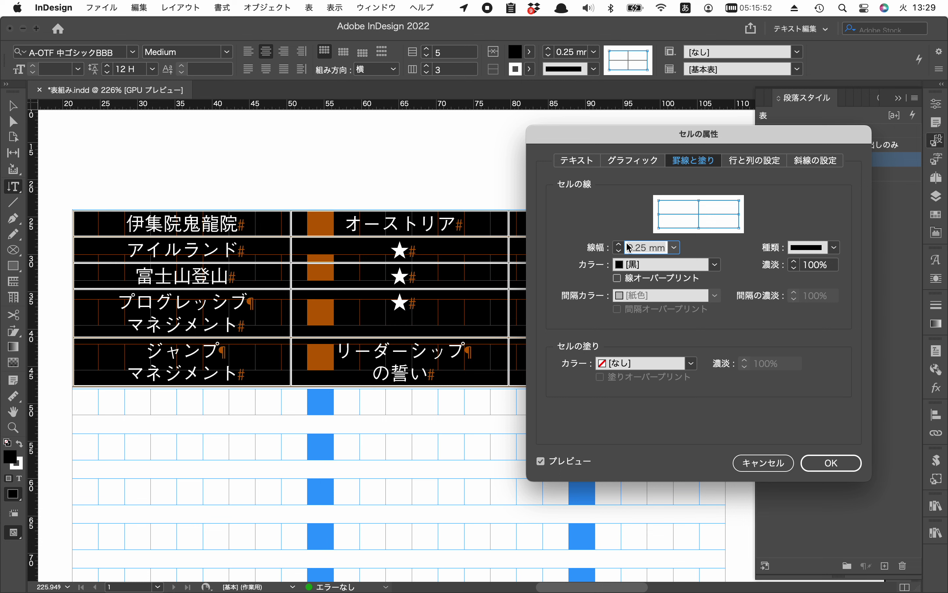
{"action": "type", "text": "1"}
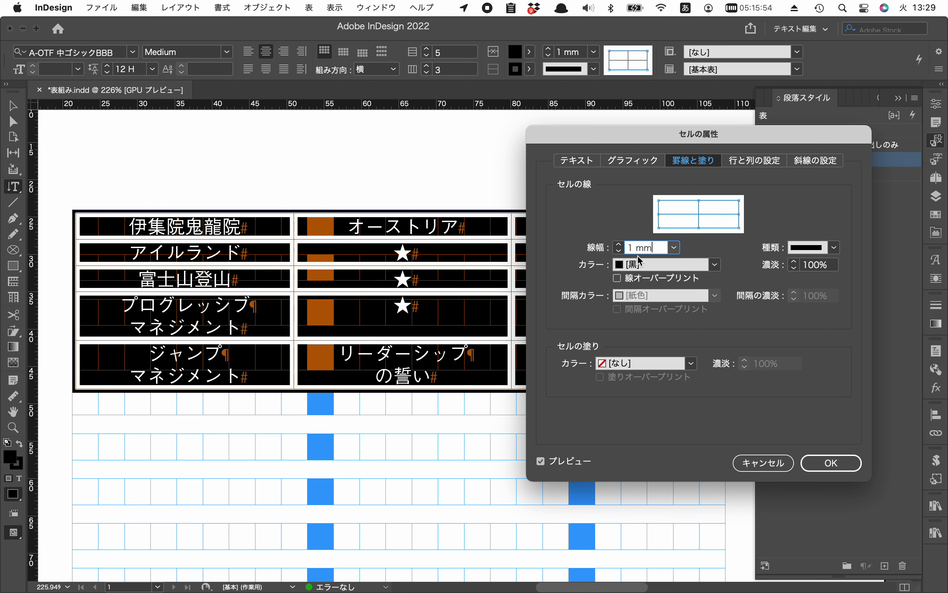
{"action": "left_click", "coordinate": [639, 259]}
{"action": "left_click", "coordinate": [641, 305]}
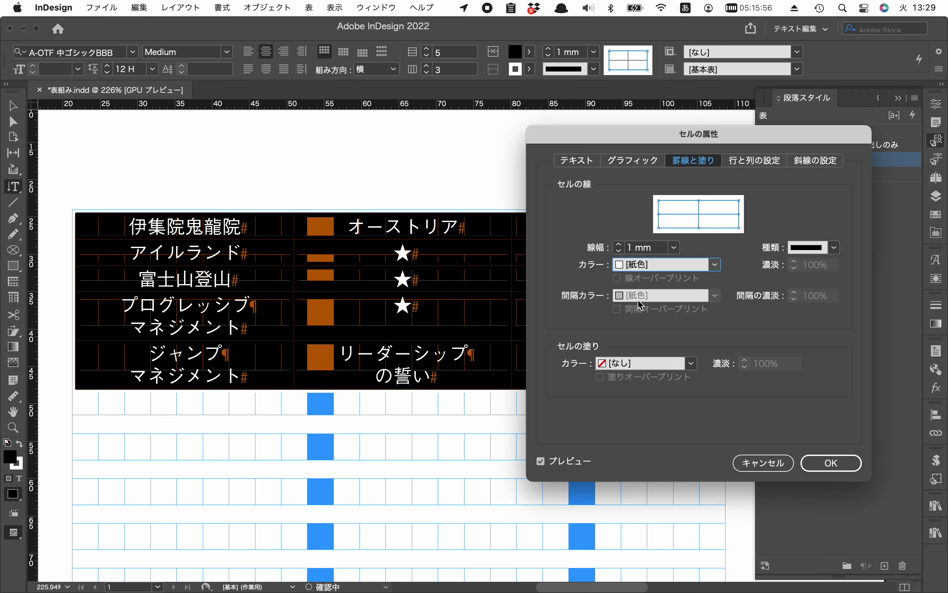
Fill all table cells with a light tint of [黒] and apply the cell options
{"action": "left_click", "coordinate": [640, 363]}
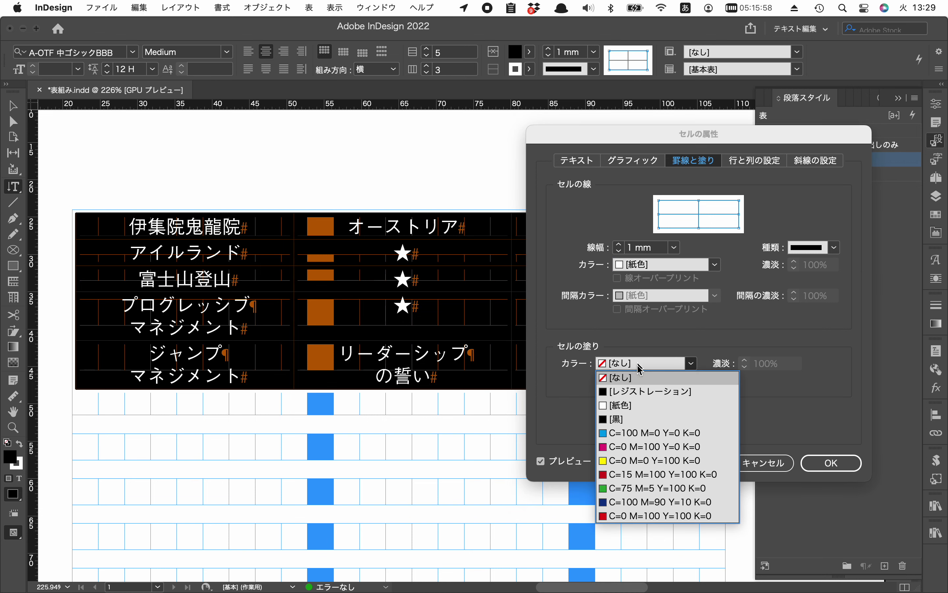
{"action": "left_click", "coordinate": [643, 421]}
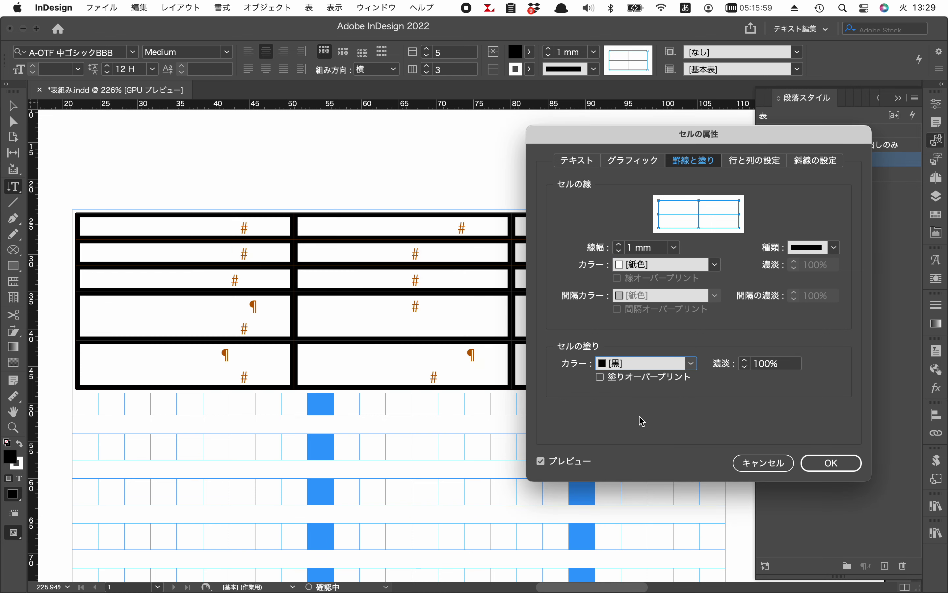
{"action": "left_click", "coordinate": [762, 368]}
{"action": "key", "text": "Return"}
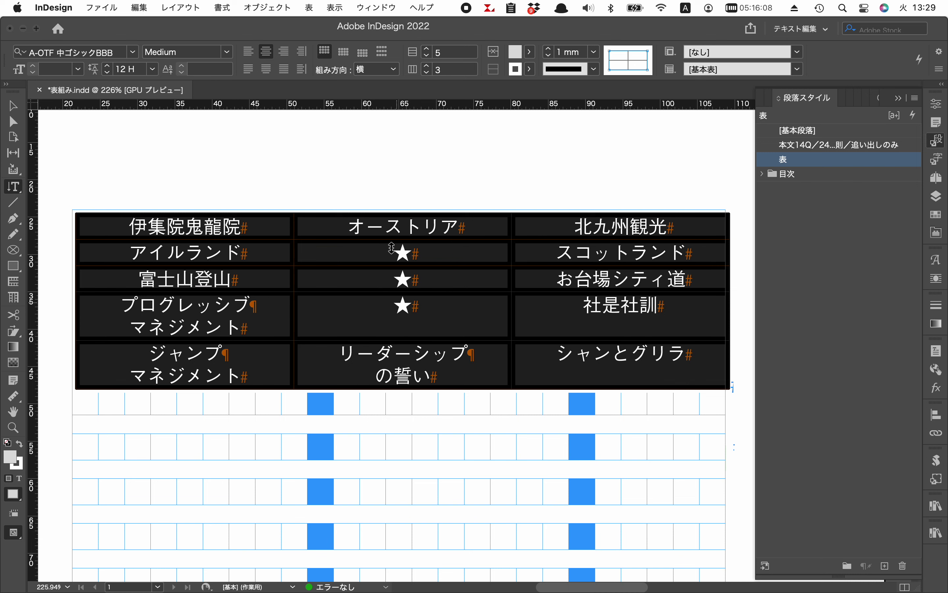
Center the text vertically in all table cells
{"action": "left_click", "coordinate": [344, 53]}
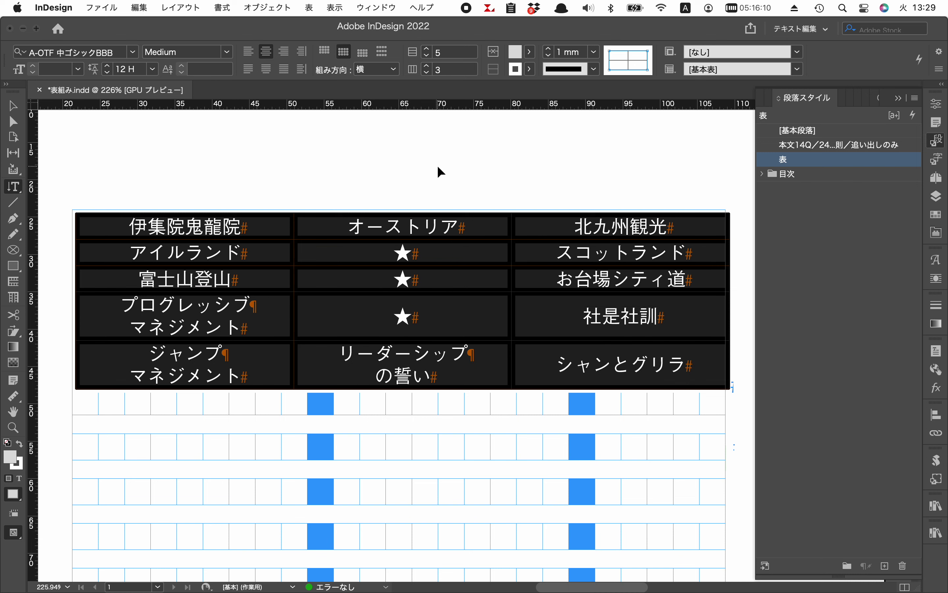
{"action": "left_click", "coordinate": [437, 166]}
Set all rows of the table to an exact height (指定値を使用) of 20 mm
{"action": "left_click", "coordinate": [75, 212]}
{"action": "key", "text": "super+0"}
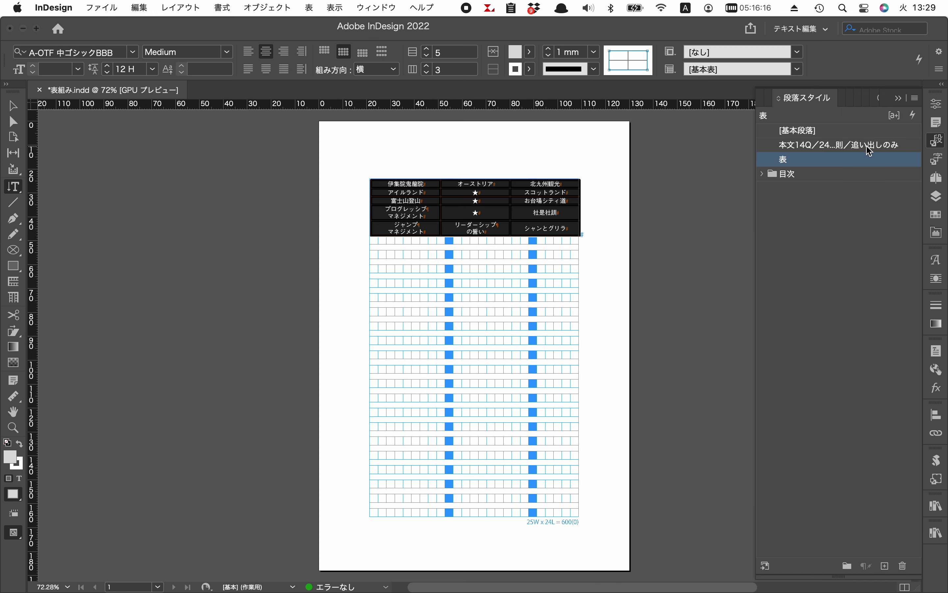
{"action": "left_click", "coordinate": [938, 105]}
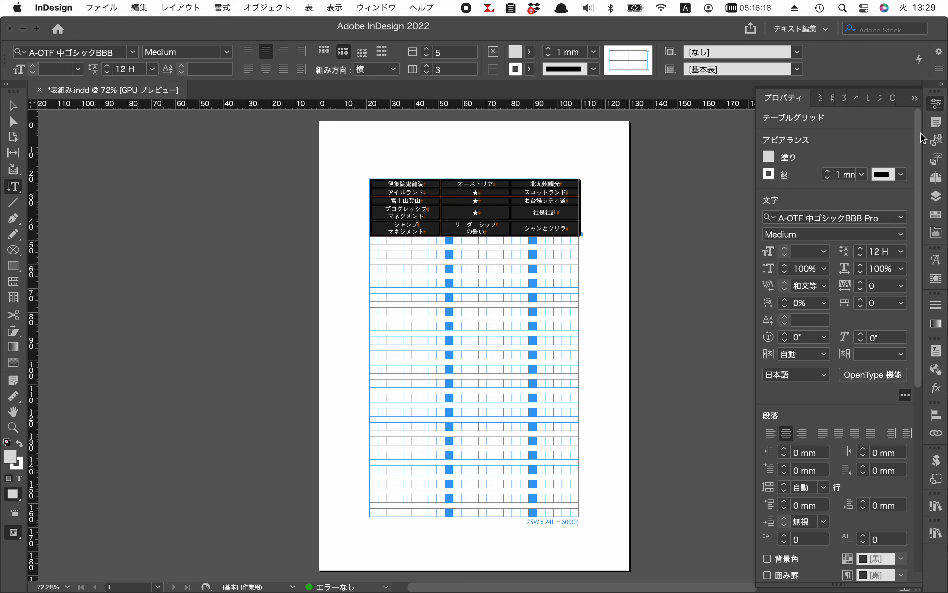
{"action": "scroll", "coordinate": [843, 352], "scroll_direction": "down", "scroll_amount": 8}
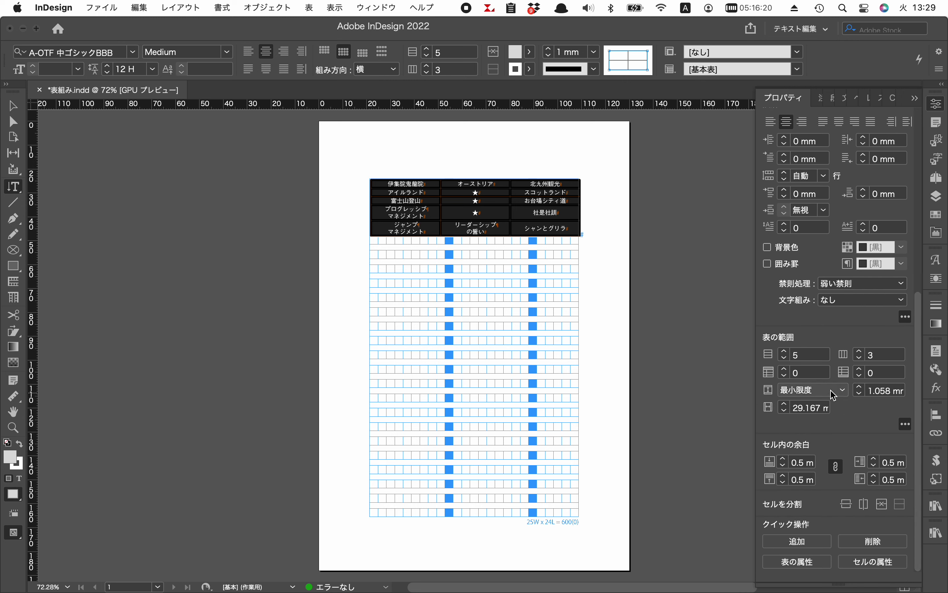
{"action": "left_click", "coordinate": [842, 391]}
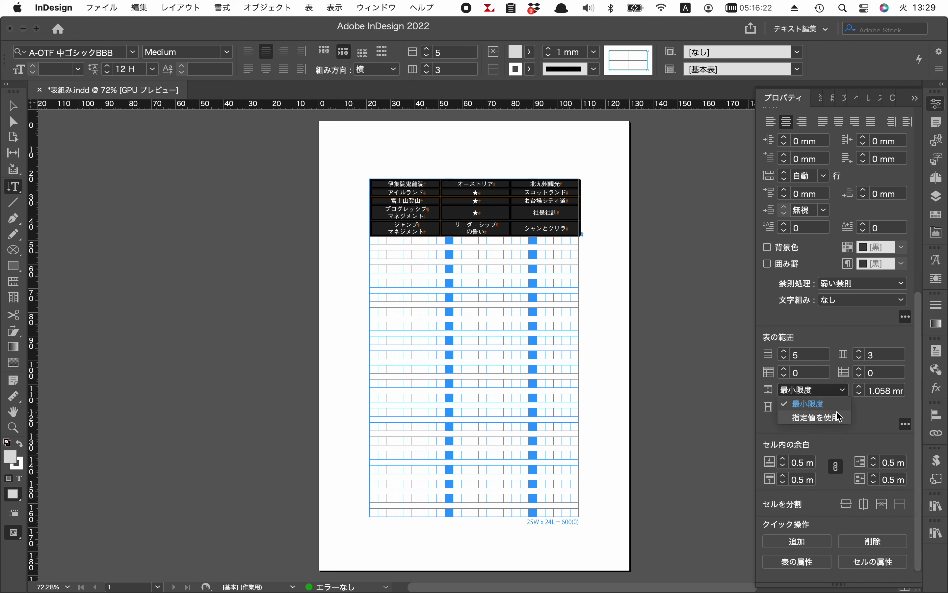
{"action": "left_click", "coordinate": [845, 404]}
{"action": "left_click", "coordinate": [883, 390]}
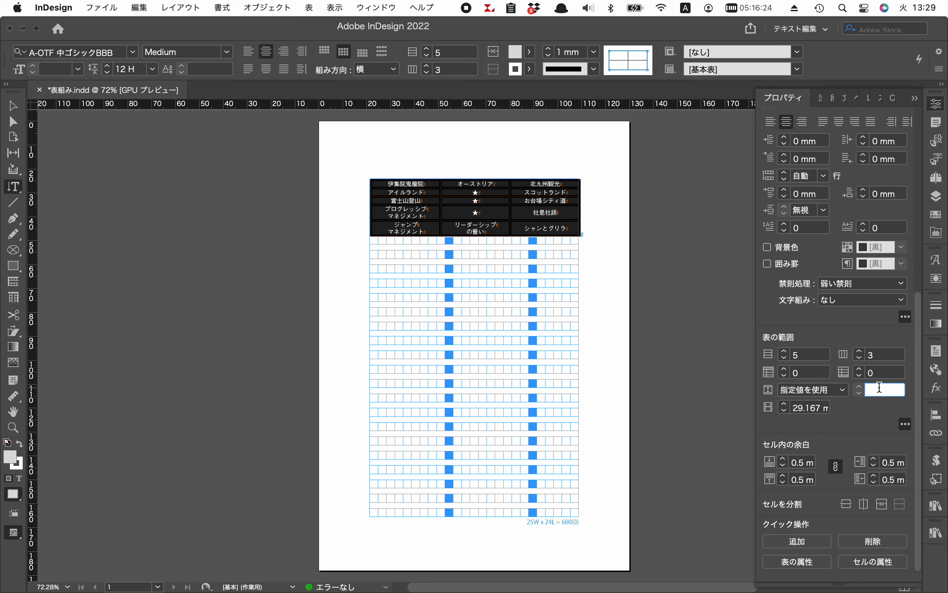
{"action": "key", "text": "Tab"}
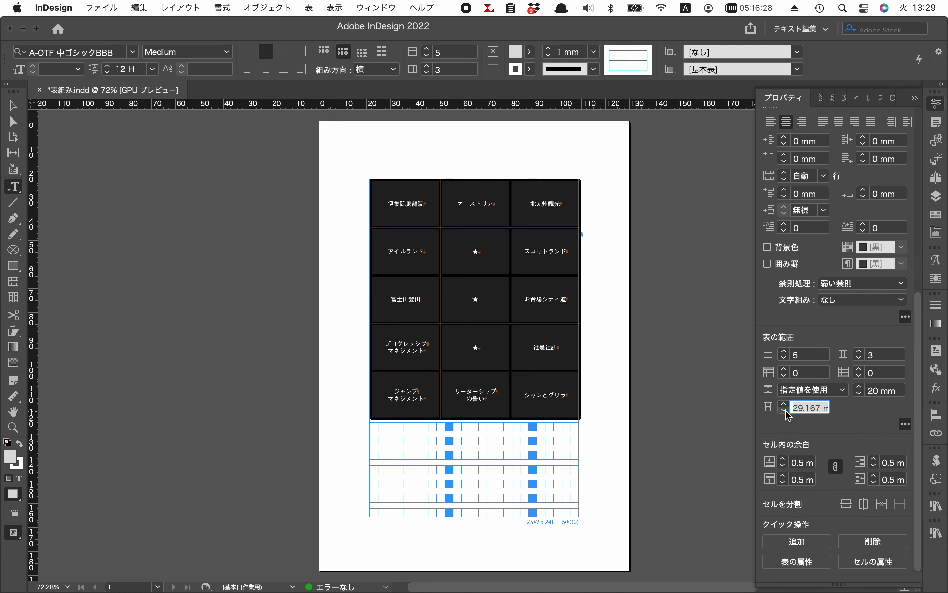
Set the width of all table columns to 20 mm
{"action": "type", "text": "22"}
{"action": "key", "text": "Return"}
{"action": "left_click", "coordinate": [785, 410]}
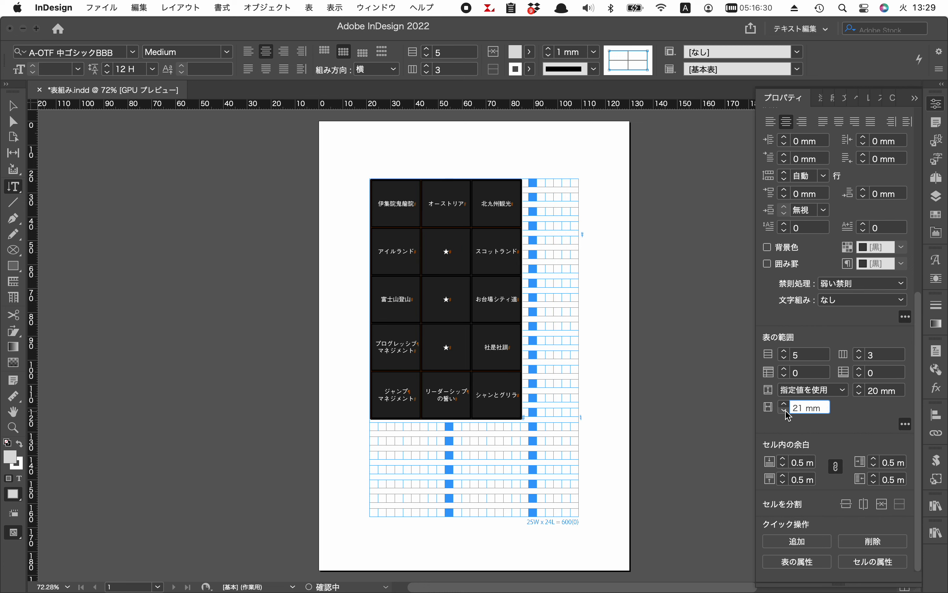
{"action": "left_click", "coordinate": [785, 410]}
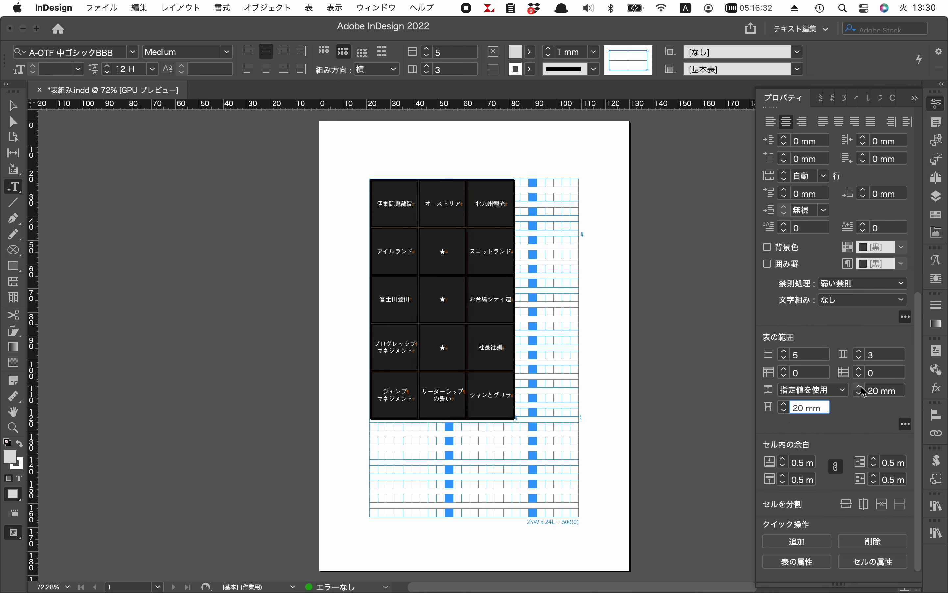
Center the table horizontally in its text frame and switch the display to overprint preview
{"action": "left_click", "coordinate": [572, 346]}
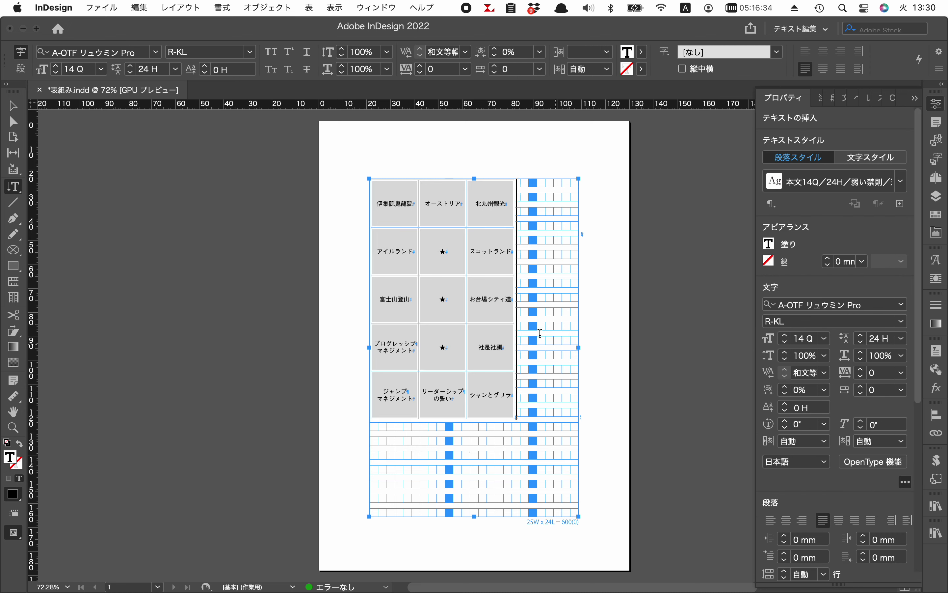
{"action": "left_click", "coordinate": [823, 57]}
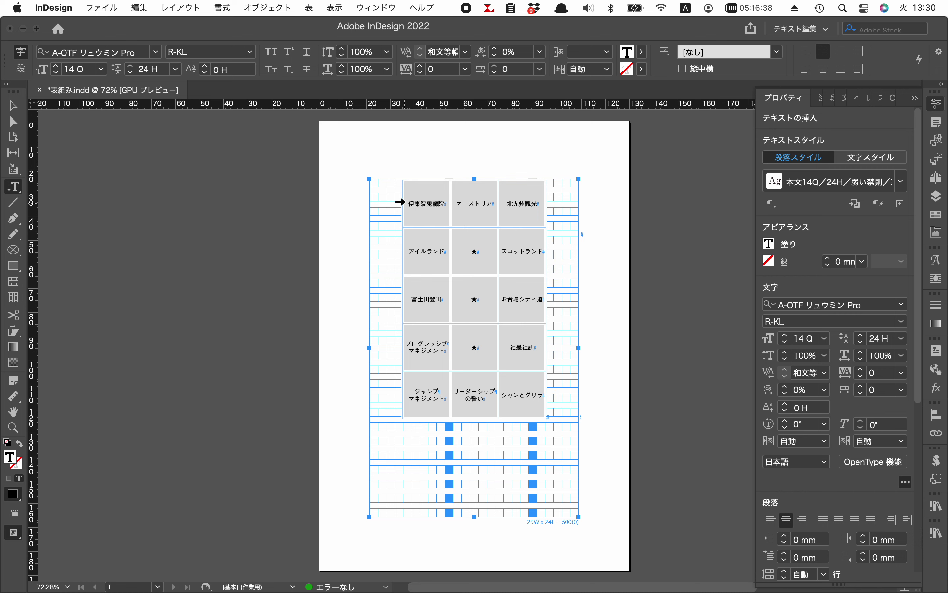
{"action": "key", "text": "super+alt+shift+y"}
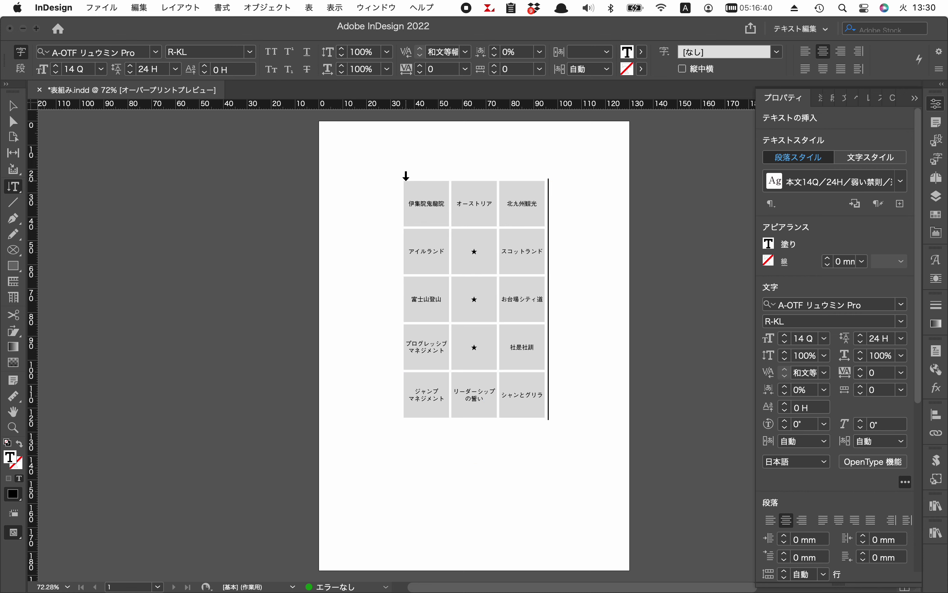
{"action": "left_click", "coordinate": [652, 222]}
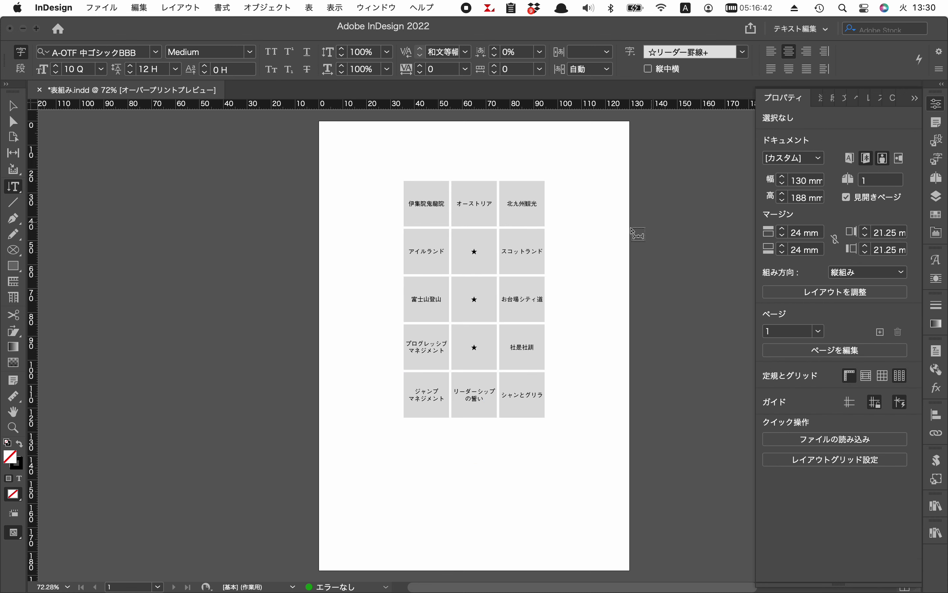
Increase the row height and column width of the whole table to 22 mm
{"action": "left_click", "coordinate": [401, 179]}
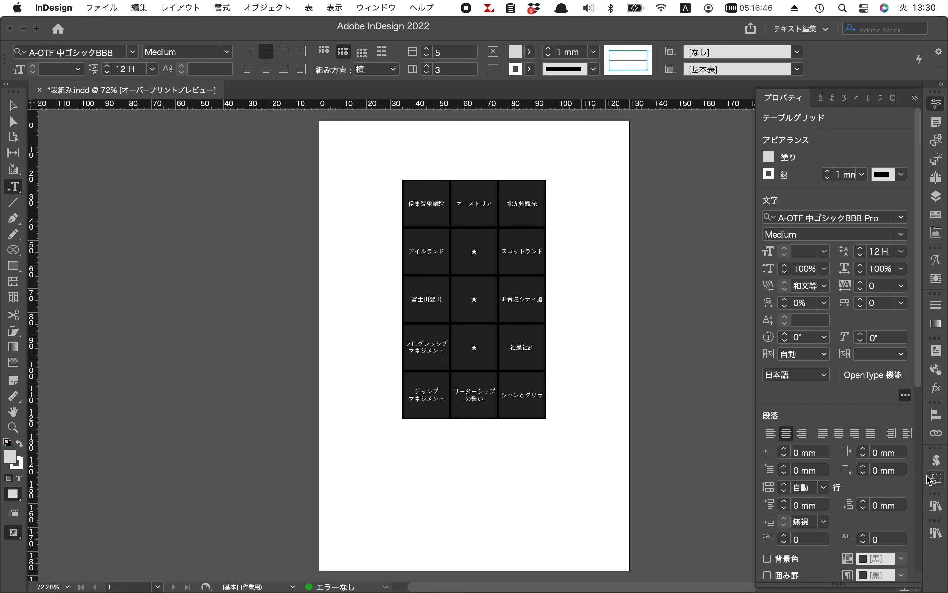
{"action": "scroll", "coordinate": [922, 398], "scroll_direction": "down", "scroll_amount": 10}
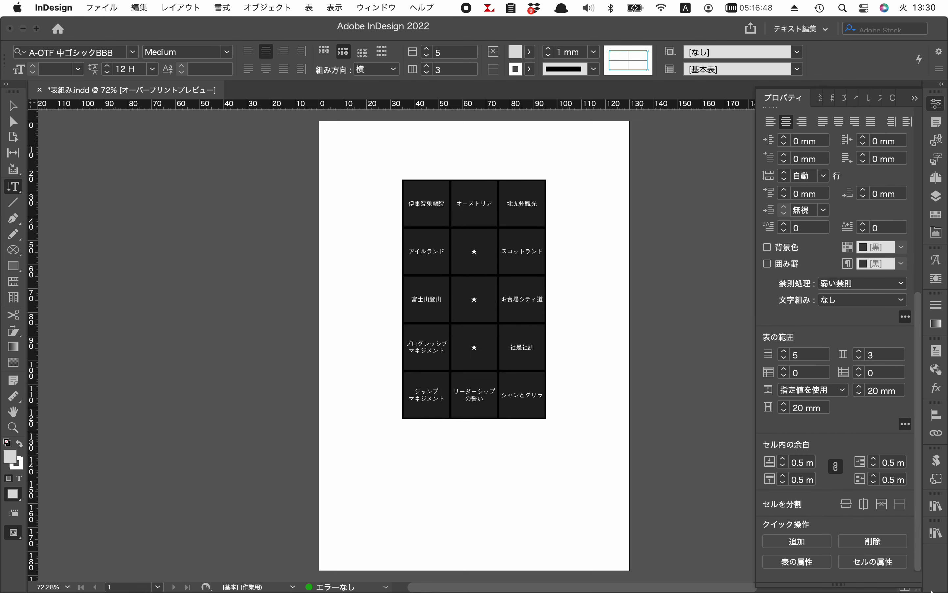
{"action": "left_click", "coordinate": [860, 387]}
{"action": "left_click", "coordinate": [860, 387]}
{"action": "left_click", "coordinate": [785, 405]}
{"action": "left_click", "coordinate": [785, 405]}
{"action": "left_click", "coordinate": [695, 338]}
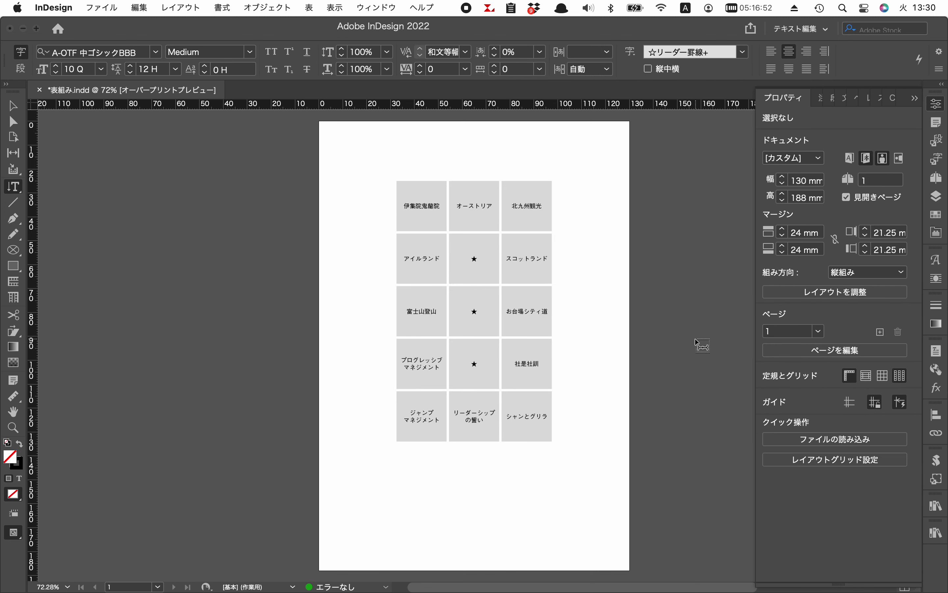
Increase the row height and column width of the whole table to 24 mm
{"action": "left_click", "coordinate": [394, 183]}
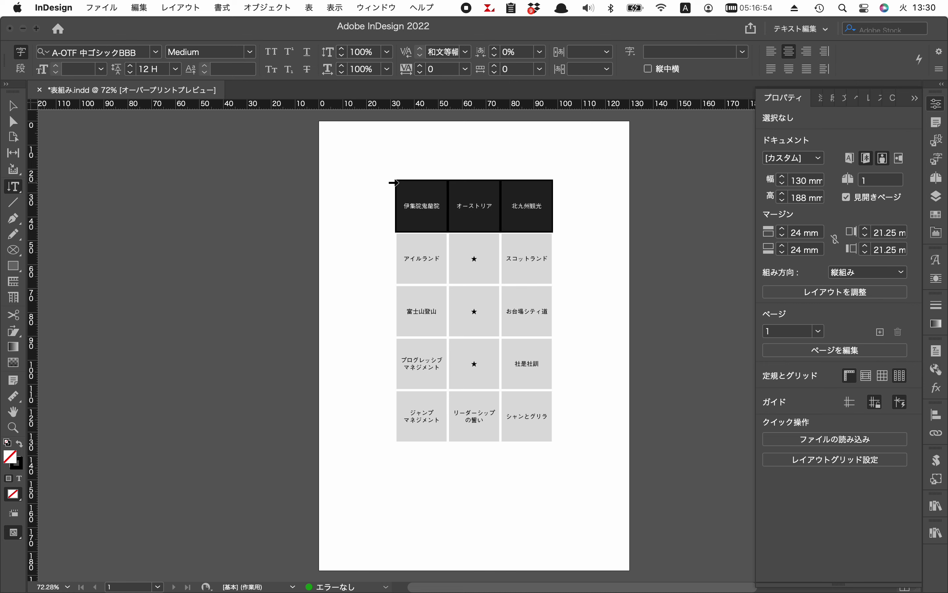
{"action": "left_click", "coordinate": [393, 179]}
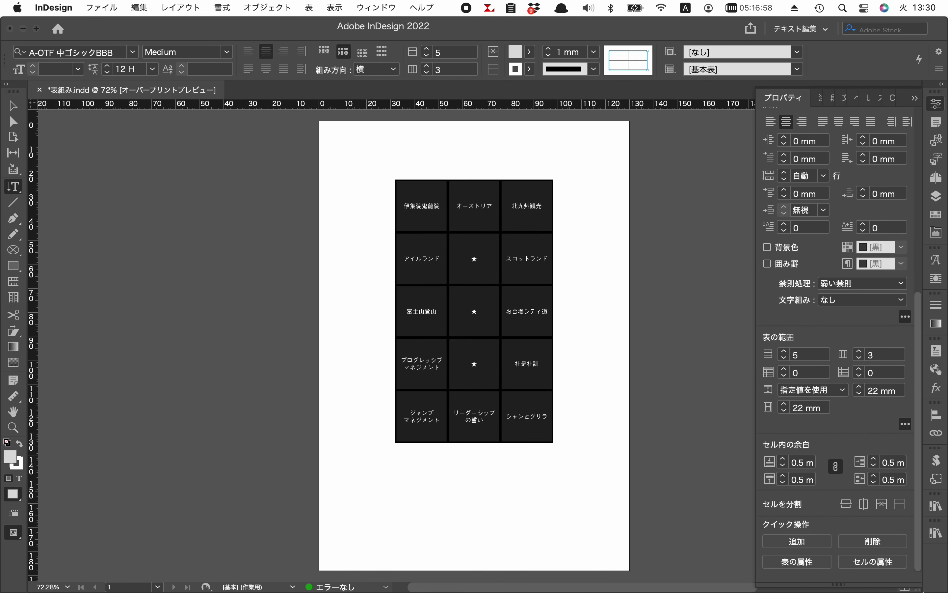
{"action": "scroll", "coordinate": [919, 392], "scroll_direction": "down", "scroll_amount": 10}
{"action": "left_click", "coordinate": [863, 386]}
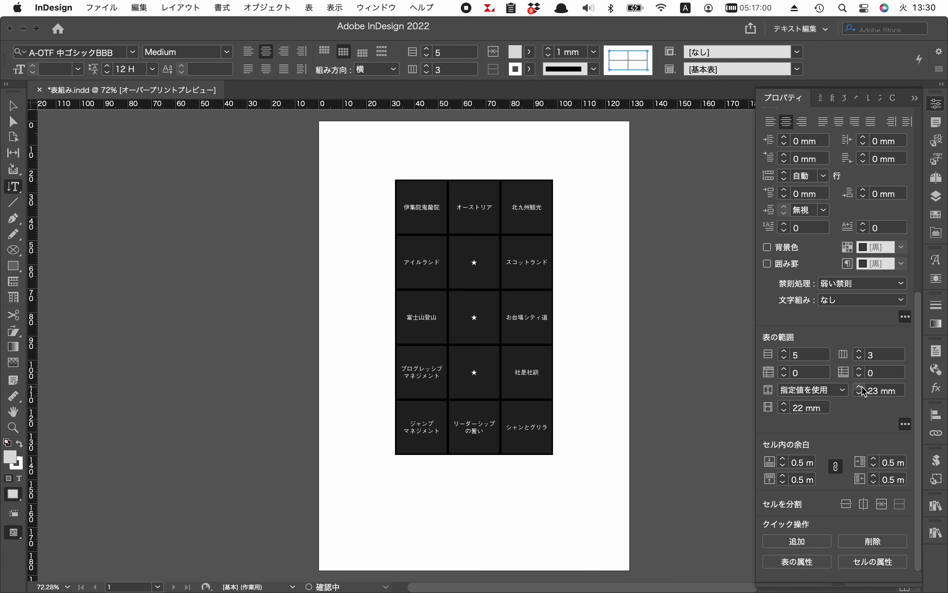
{"action": "left_click", "coordinate": [863, 387]}
{"action": "left_click", "coordinate": [786, 405]}
{"action": "left_click", "coordinate": [786, 404]}
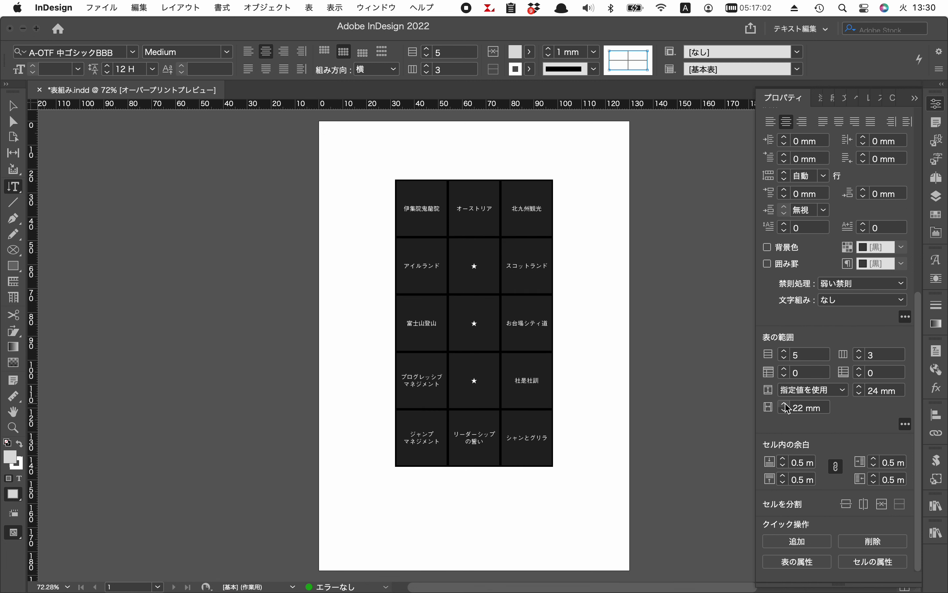
{"action": "left_click", "coordinate": [676, 386]}
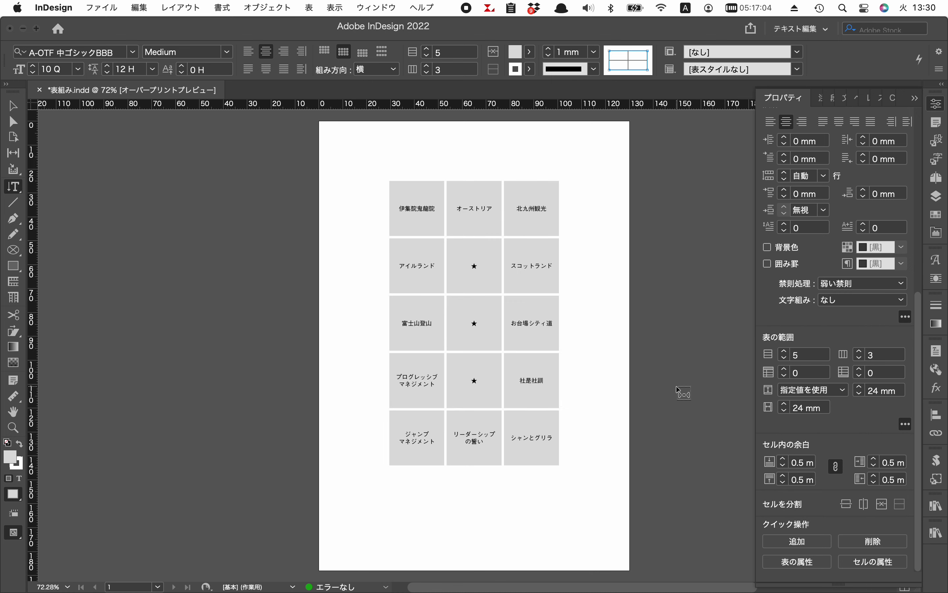
Merge the three ★ cells in the middle column and set the merged cell's text direction to vertical (縦)
{"action": "left_click_drag", "start_coordinate": [471, 263], "coordinate": [480, 360]}
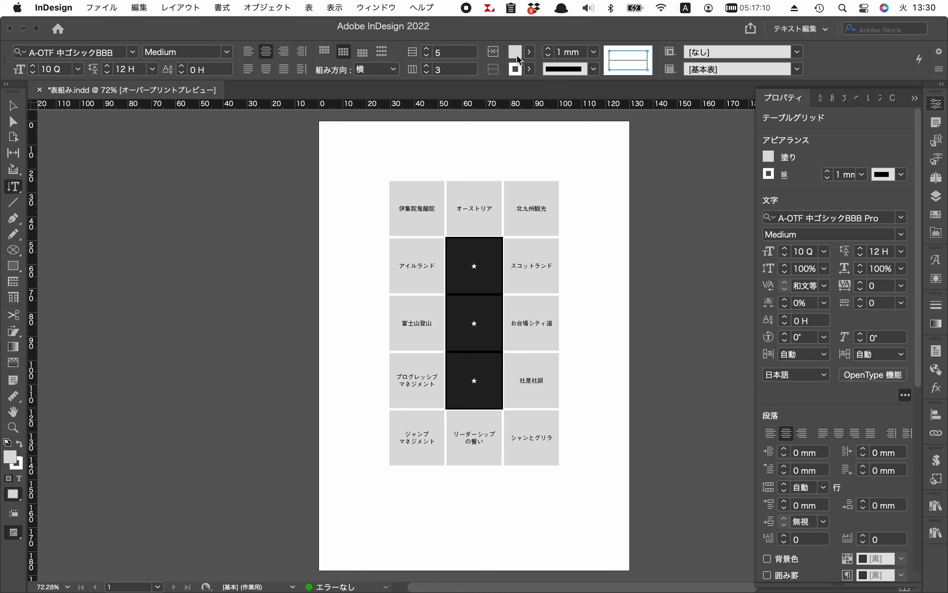
{"action": "left_click", "coordinate": [494, 59]}
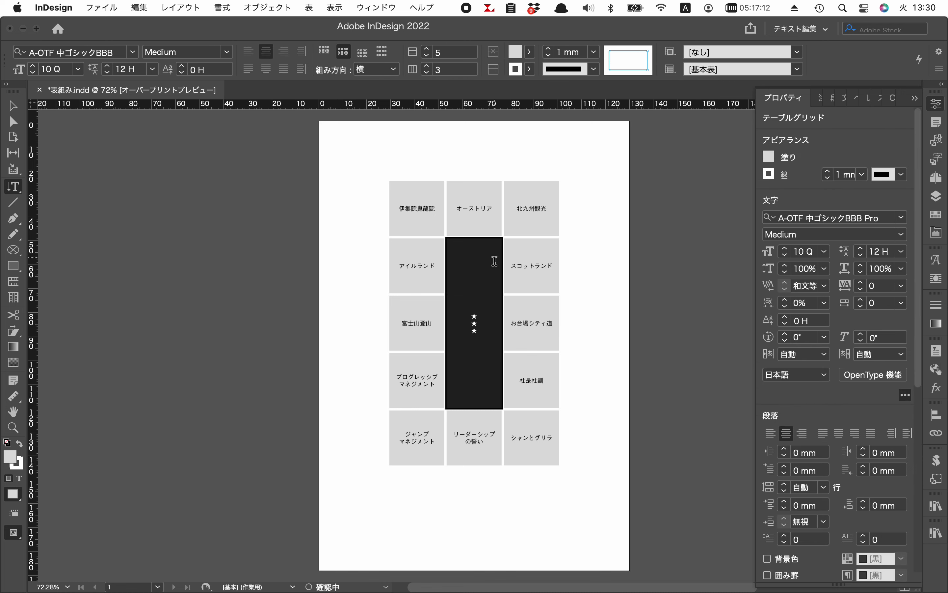
{"action": "right_click", "coordinate": [485, 321]}
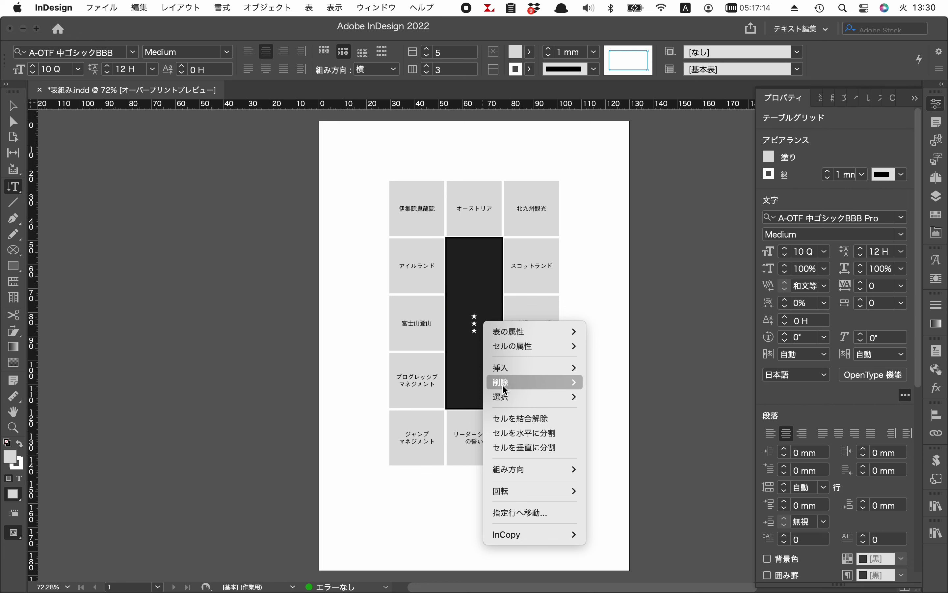
{"action": "mouse_move", "coordinate": [522, 493]}
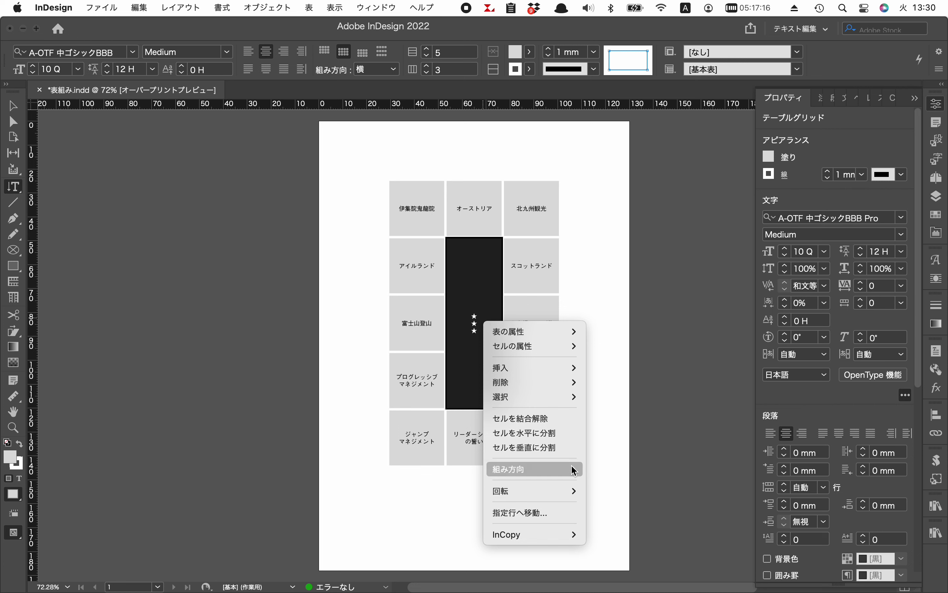
{"action": "mouse_move", "coordinate": [572, 469]}
{"action": "left_click", "coordinate": [596, 486]}
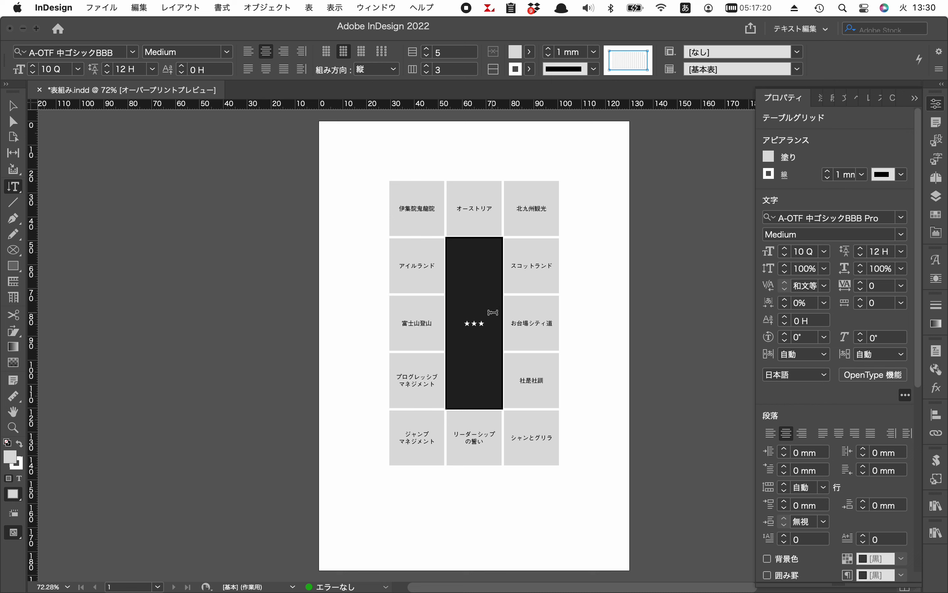
Replace the stars in the merged cell with a title of three surnames joined by と and ending in の旅行
{"action": "left_click", "coordinate": [481, 322]}
{"action": "double_click", "coordinate": [481, 323]}
{"action": "type", "text": "山田"}
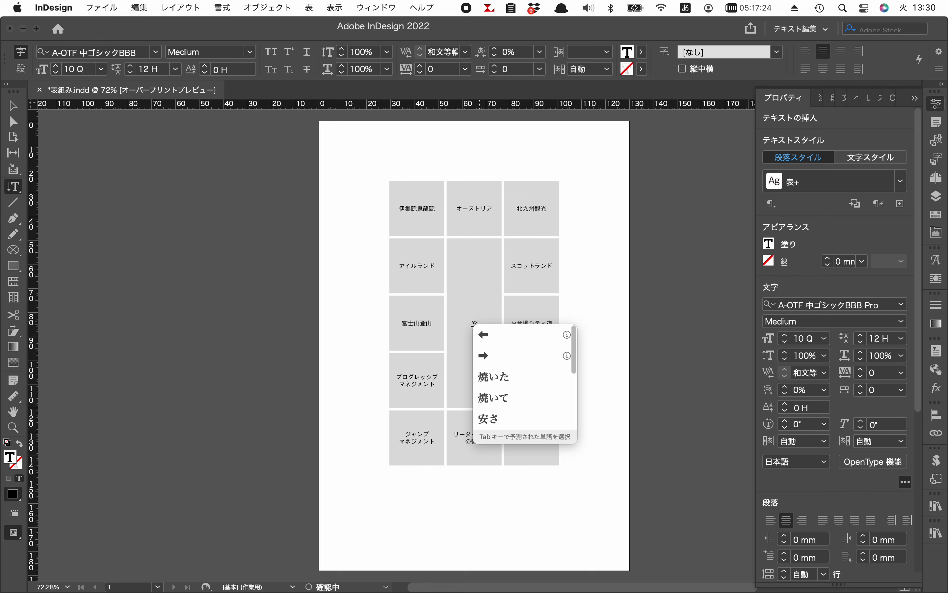
{"action": "key", "text": "Return"}
{"action": "type", "text": "と"}
{"action": "key", "text": "Return"}
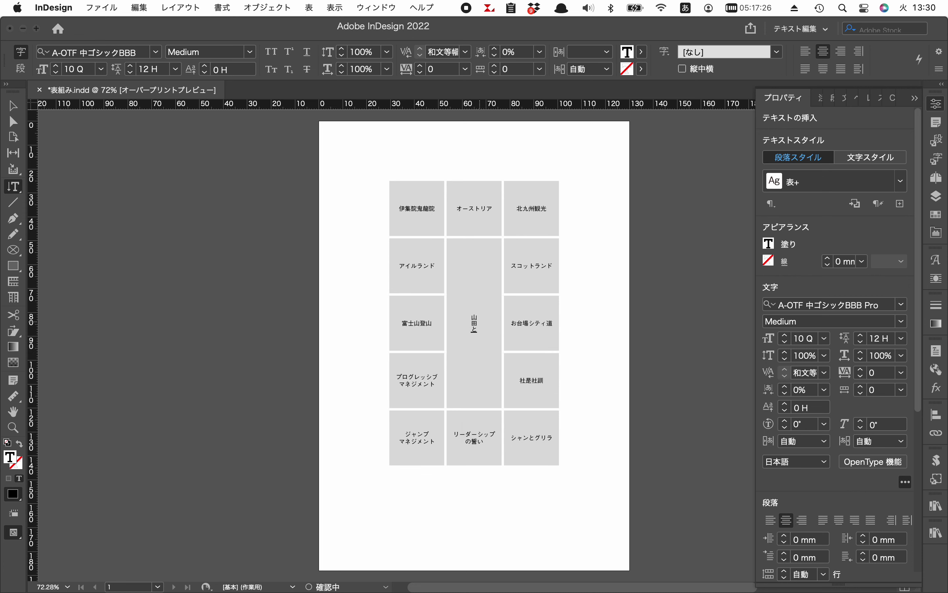
{"action": "type", "text": "佐藤"}
{"action": "key", "text": "Return"}
{"action": "type", "text": "といzyuuinn"}
{"action": "key", "text": "Return"}
{"action": "type", "text": "no"}
{"action": "key", "text": "Return"}
{"action": "type", "text": "ryokou"}
{"action": "key", "text": "Return"}
Set the font size of the whole title in the merged cell to 14 Q
{"action": "key", "text": "super+a"}
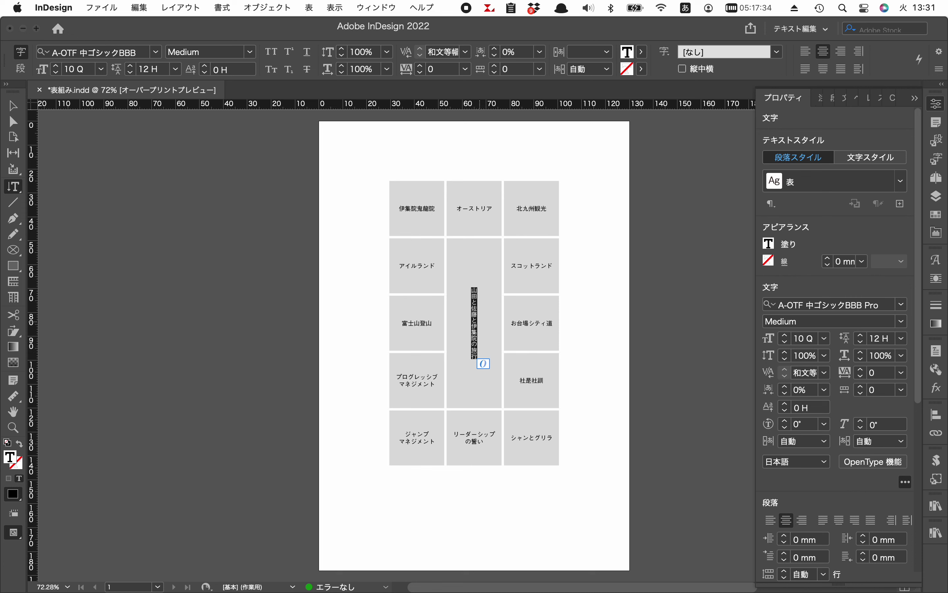
{"action": "left_click", "coordinate": [57, 66]}
{"action": "left_click", "coordinate": [57, 66]}
{"action": "left_click", "coordinate": [57, 66]}
{"action": "left_click", "coordinate": [57, 66]}
Set the fill tint of the merged title cell to 60% [黒] in the cell options
{"action": "left_click_drag", "start_coordinate": [474, 250], "coordinate": [502, 390]}
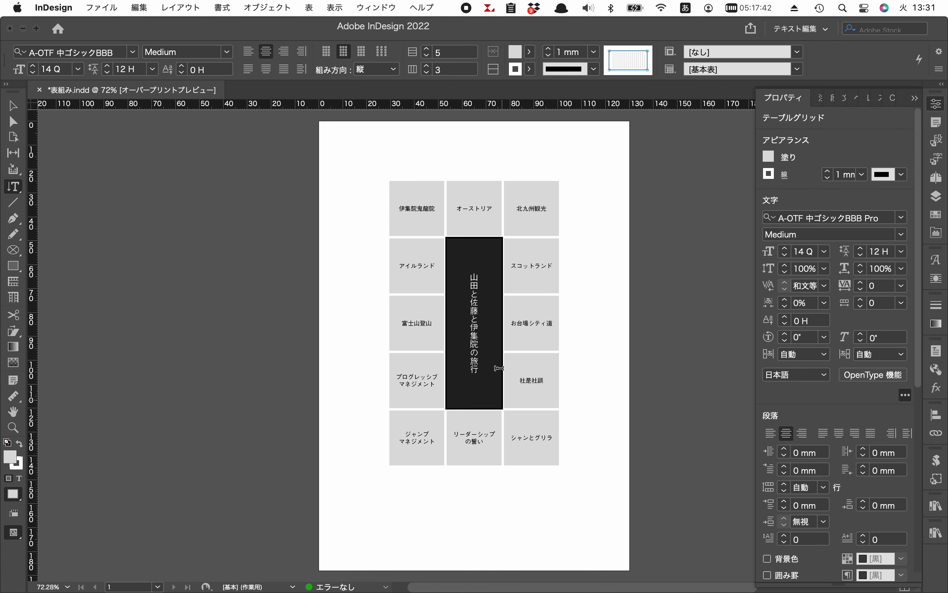
{"action": "left_click", "coordinate": [307, 7]}
{"action": "mouse_move", "coordinate": [321, 92]}
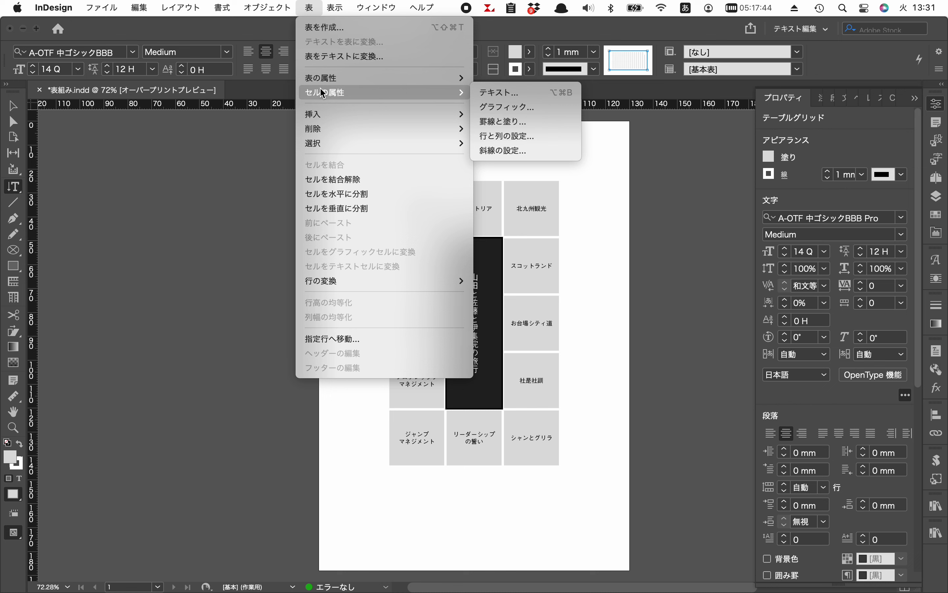
{"action": "left_click", "coordinate": [506, 122]}
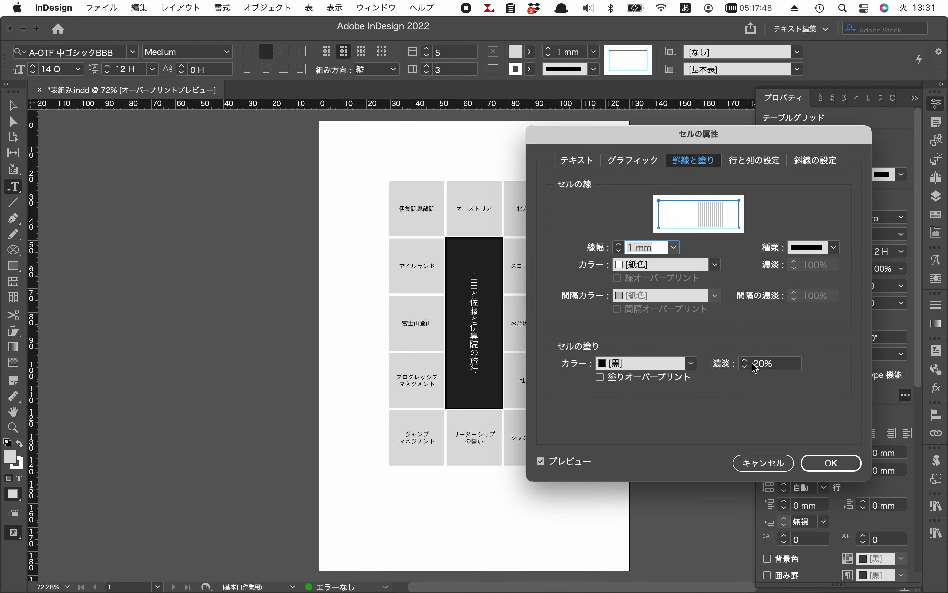
{"action": "double_click", "coordinate": [765, 364]}
{"action": "type", "text": "60"}
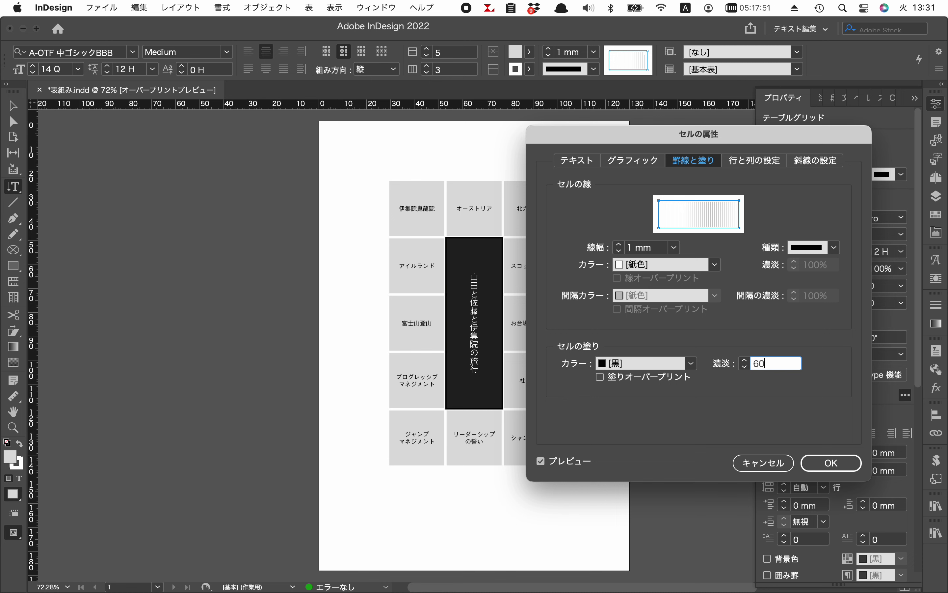
{"action": "key", "text": "Return"}
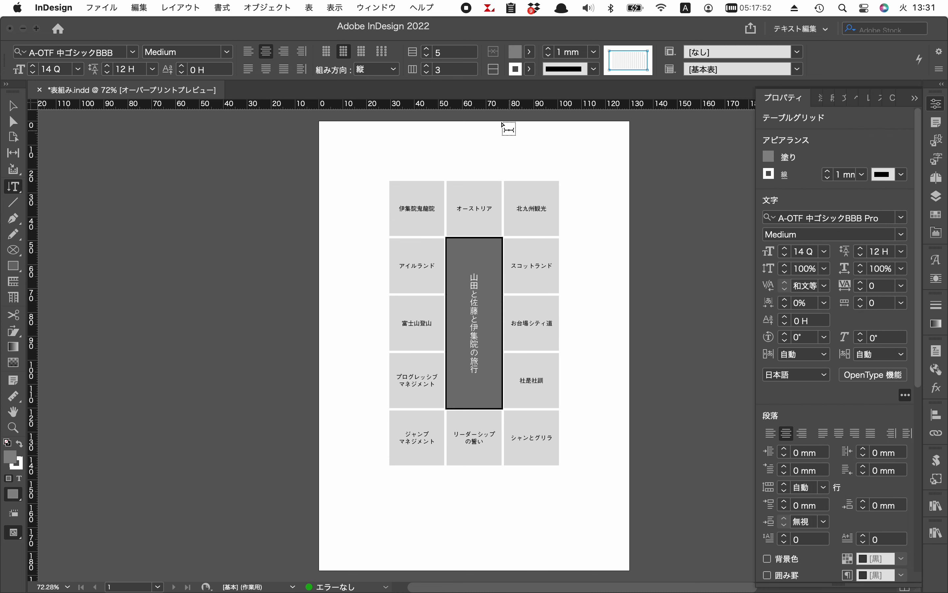
Set the text colour of the whole vertical title in the merged cell to [紙色]
{"action": "left_click", "coordinate": [482, 313]}
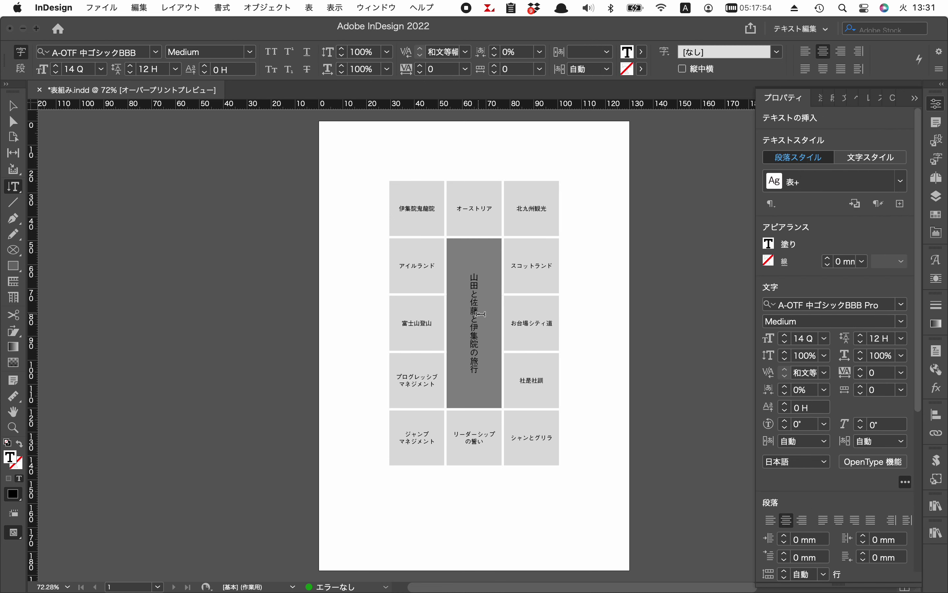
{"action": "triple_click", "coordinate": [482, 314]}
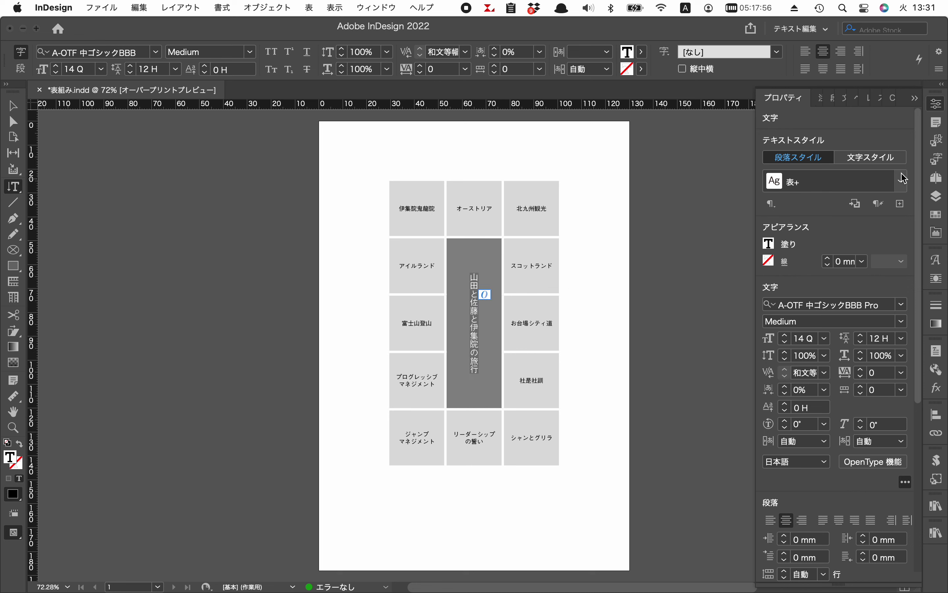
{"action": "left_click", "coordinate": [642, 53]}
{"action": "left_click", "coordinate": [540, 122]}
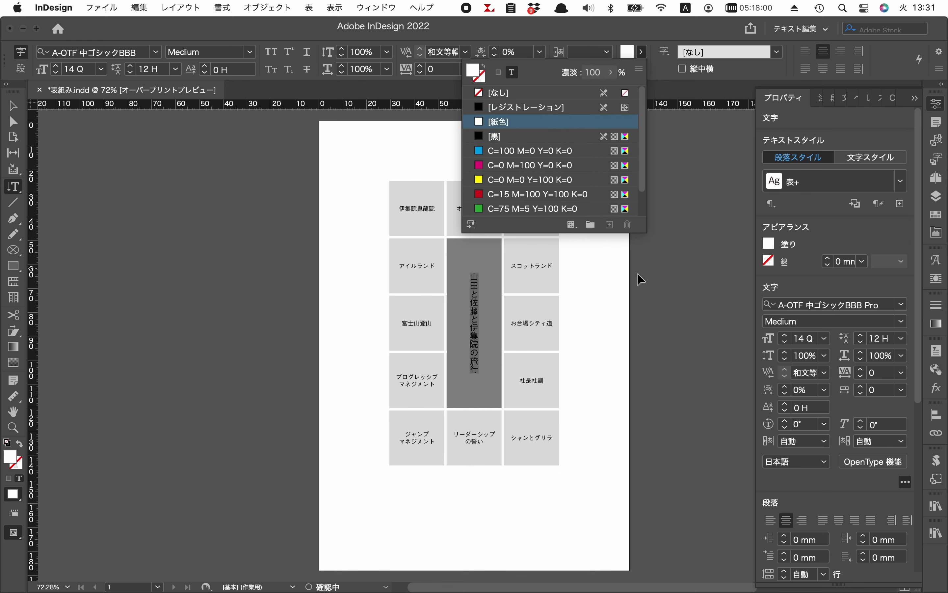
{"action": "left_click", "coordinate": [690, 294]}
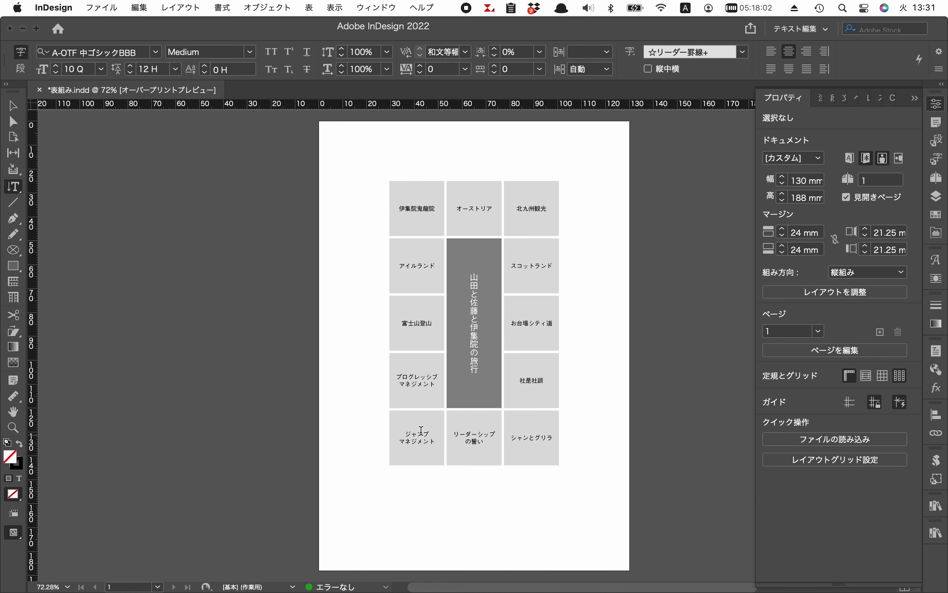
Delete the table's bottom row, which starts with ジャンプマネジメント
{"action": "left_click", "coordinate": [386, 431]}
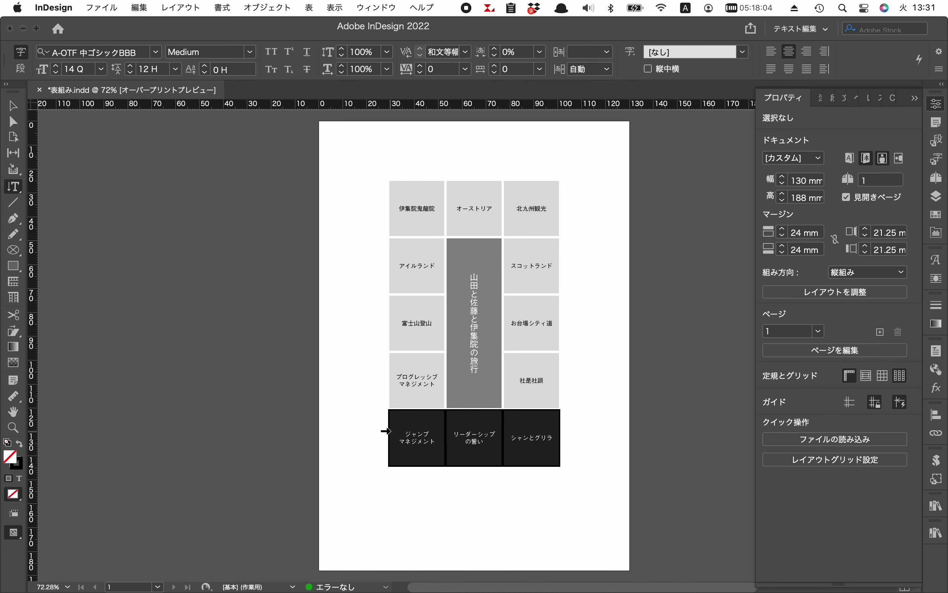
{"action": "left_click", "coordinate": [308, 7]}
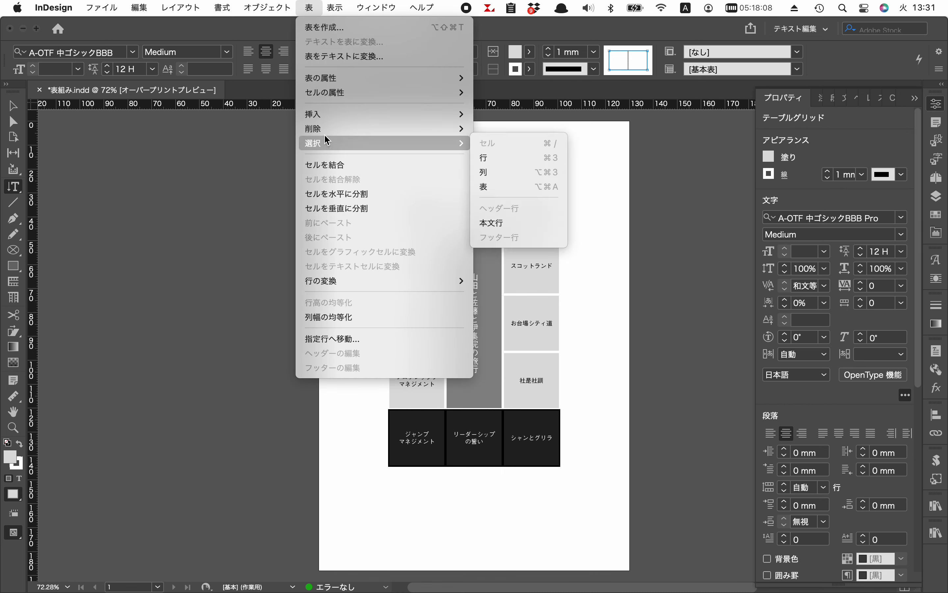
{"action": "mouse_move", "coordinate": [448, 131]}
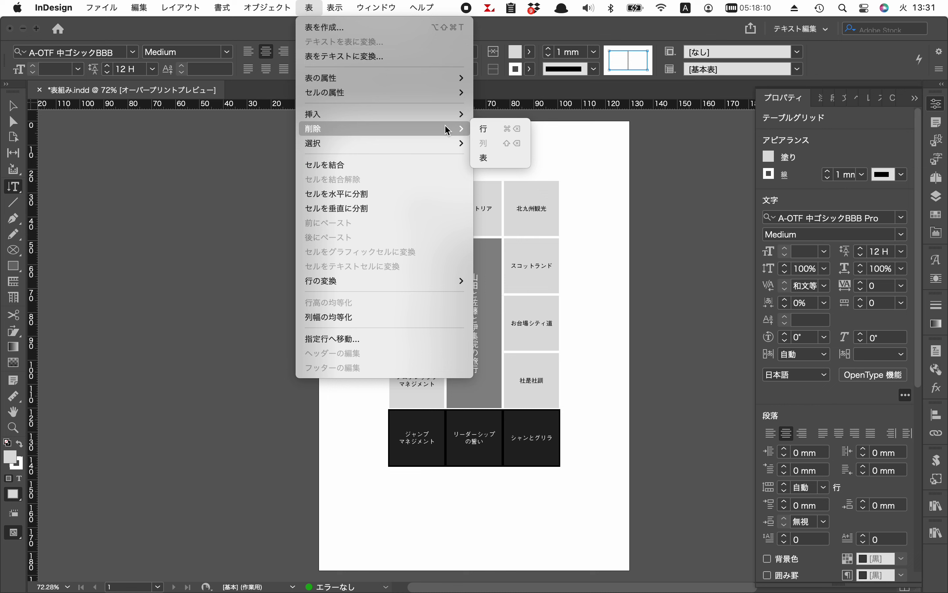
{"action": "left_click", "coordinate": [480, 128]}
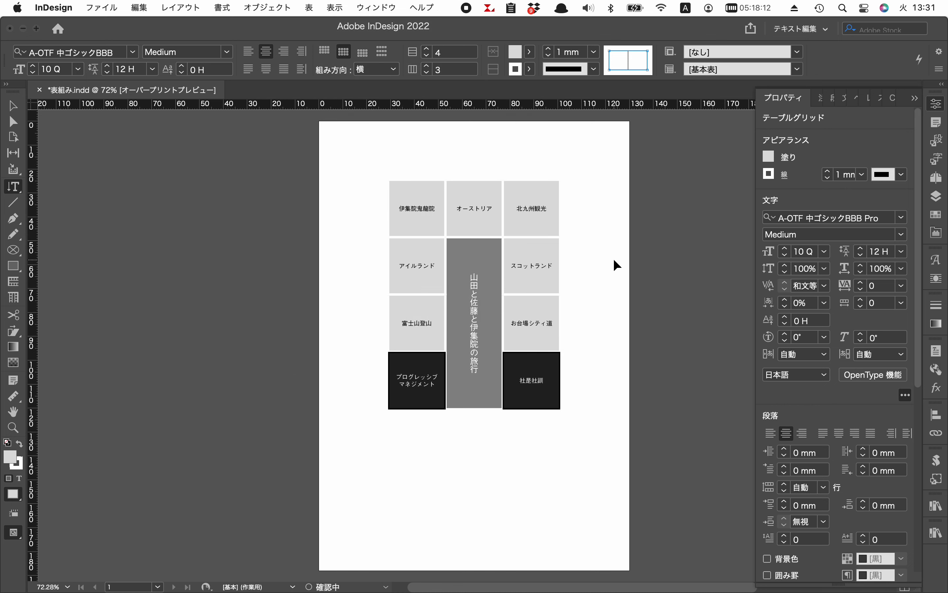
Insert one row below the row containing the プログレッシブマネジメント cell
{"action": "left_click_drag", "start_coordinate": [397, 372], "coordinate": [434, 409]}
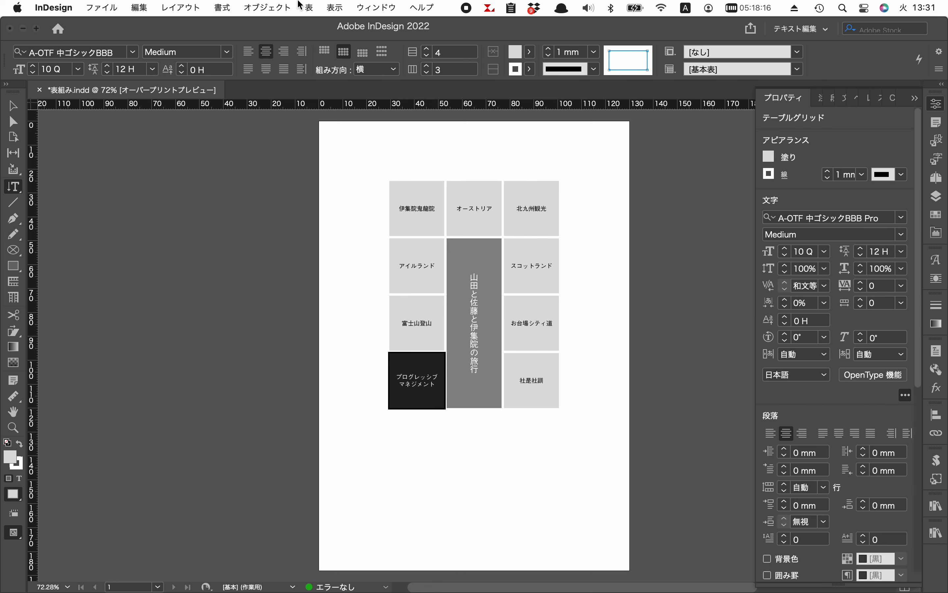
{"action": "left_click", "coordinate": [268, 7]}
{"action": "mouse_move", "coordinate": [314, 8]}
{"action": "mouse_move", "coordinate": [338, 118]}
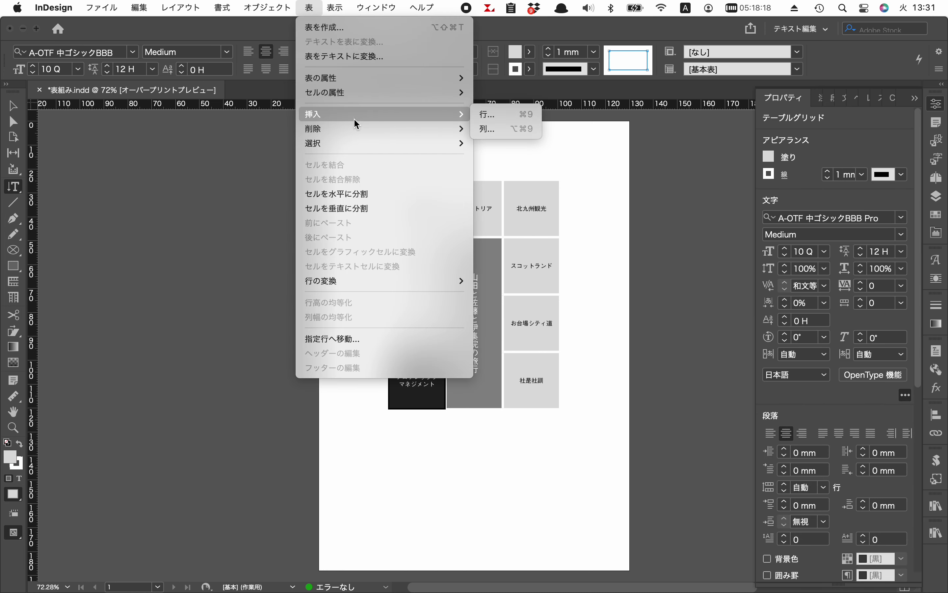
{"action": "left_click", "coordinate": [489, 115]}
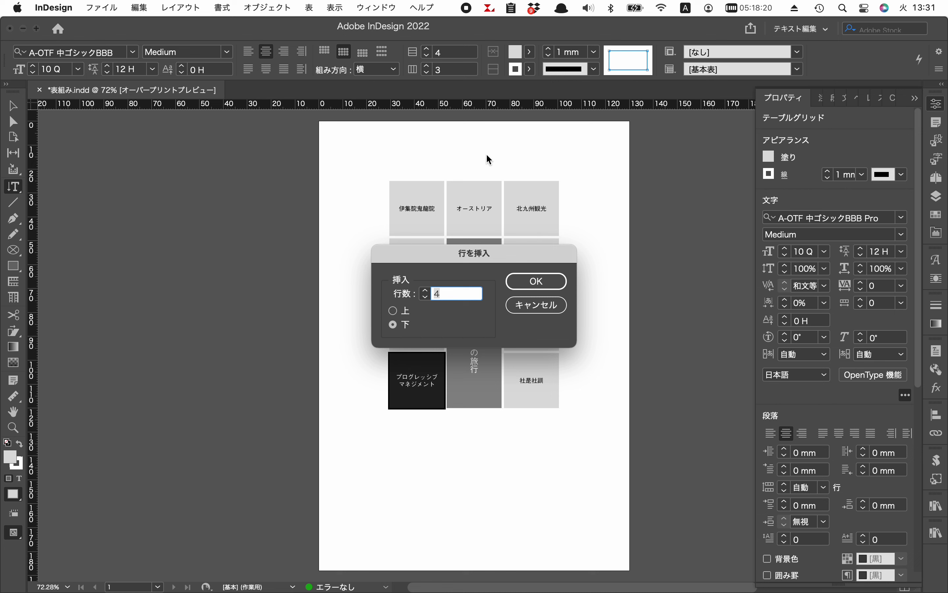
{"action": "left_click", "coordinate": [426, 300]}
{"action": "left_click", "coordinate": [540, 281]}
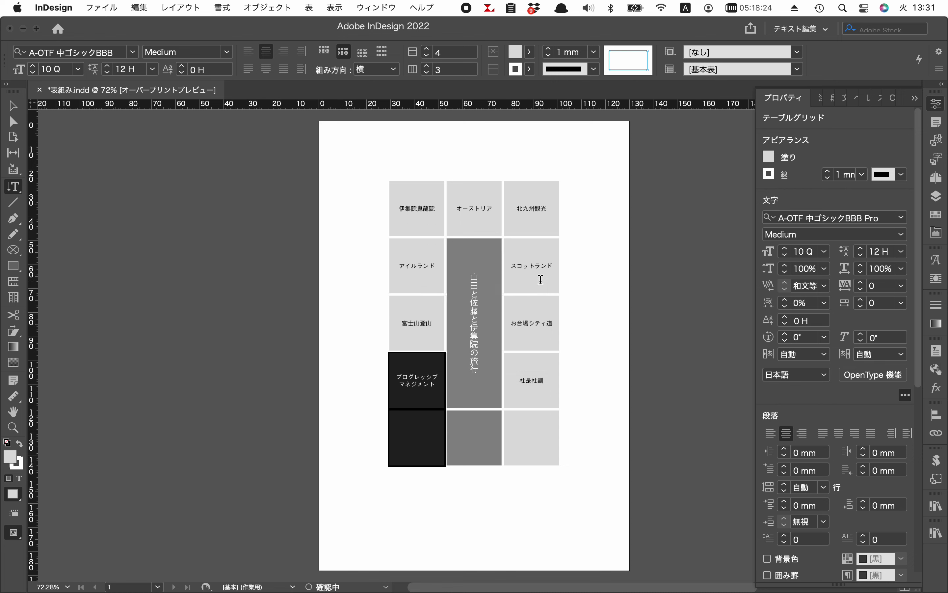
Enter 愛 in the first cell of the new bottom row and reset its text to the 表 paragraph style
{"action": "left_click", "coordinate": [427, 438]}
{"action": "type", "text": ".."}
{"action": "type", "text": "0"}
{"action": "left_click", "coordinate": [937, 140]}
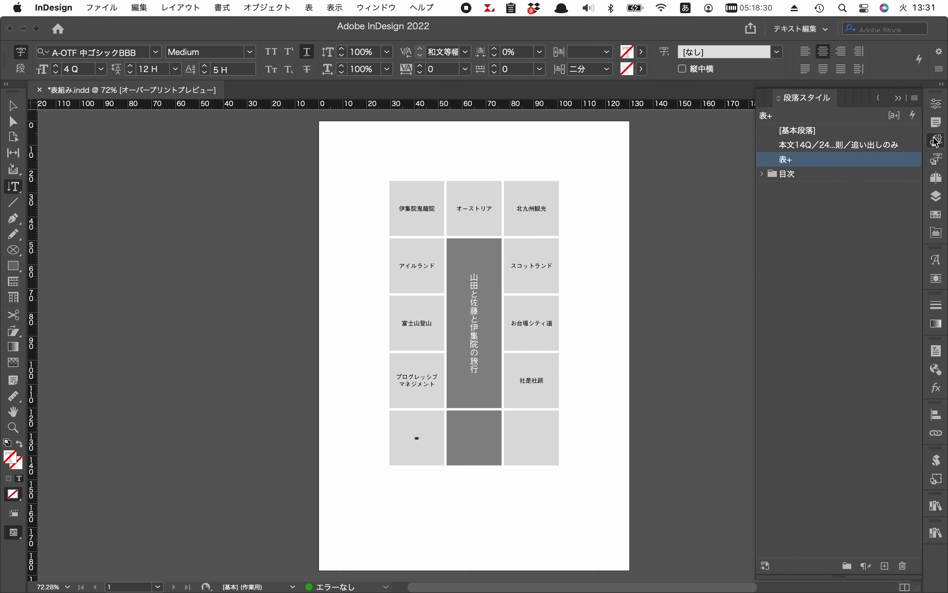
{"action": "double_click", "coordinate": [819, 165]}
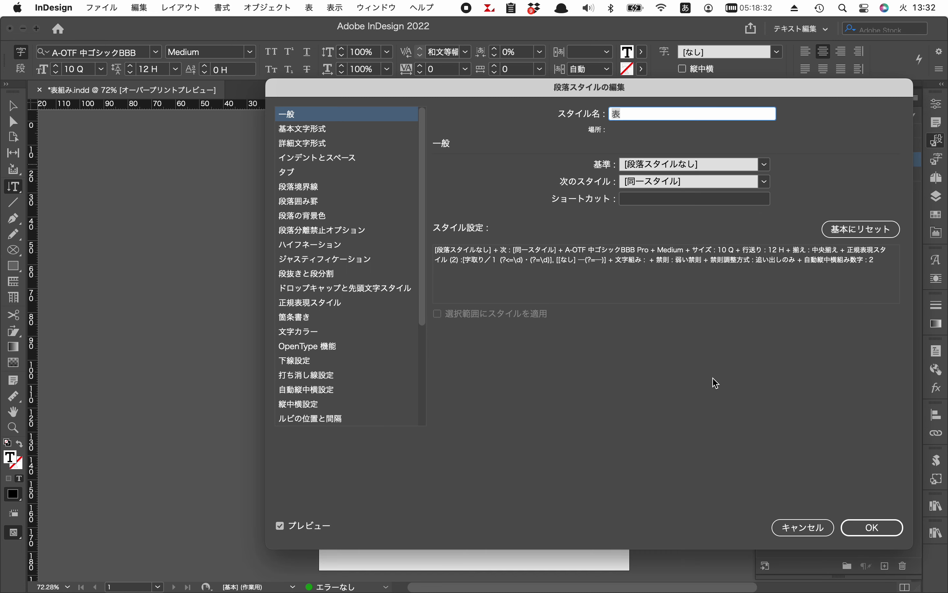
{"action": "left_click", "coordinate": [819, 529]}
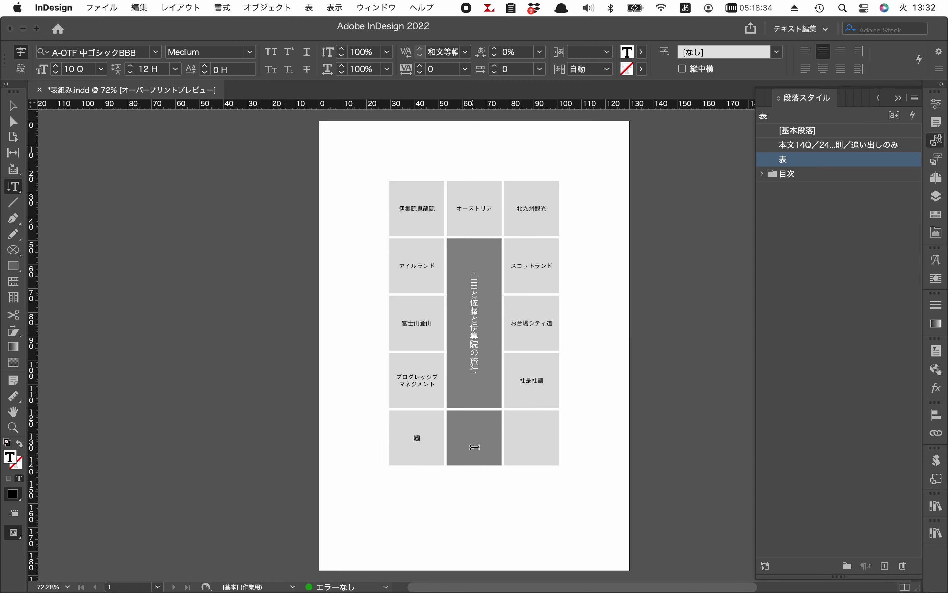
Enter 恋 in the middle cell of the bottom row and reset its text to the 表 paragraph style
{"action": "key", "text": "super+z"}
{"action": "type", "text": "恋"}
{"action": "key", "text": "Return"}
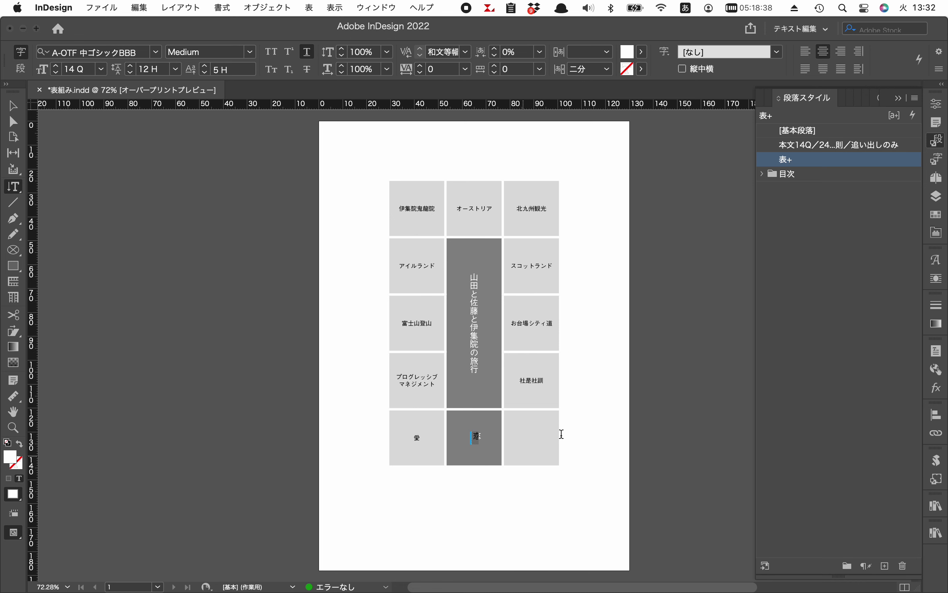
{"action": "left_click", "coordinate": [936, 159]}
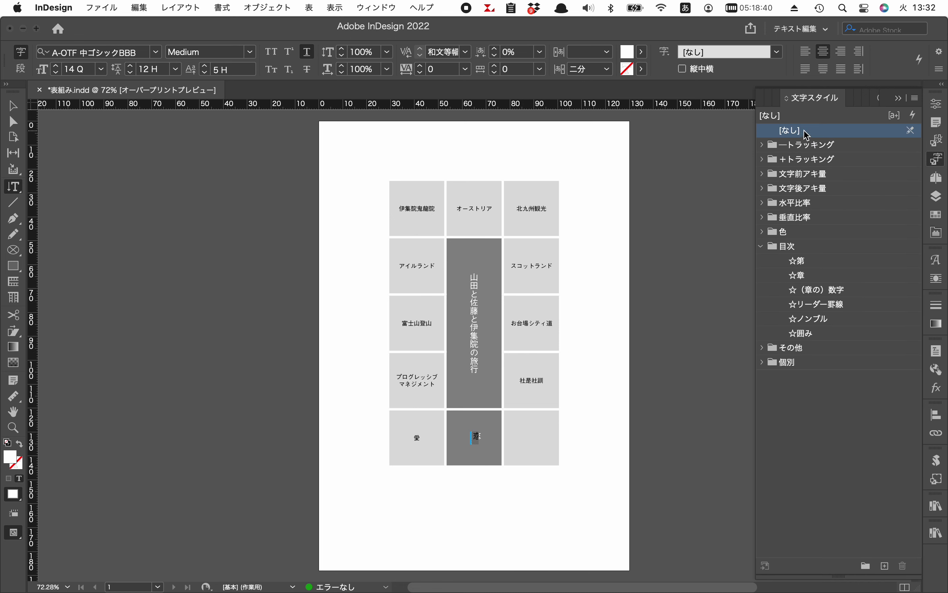
{"action": "left_click", "coordinate": [936, 141]}
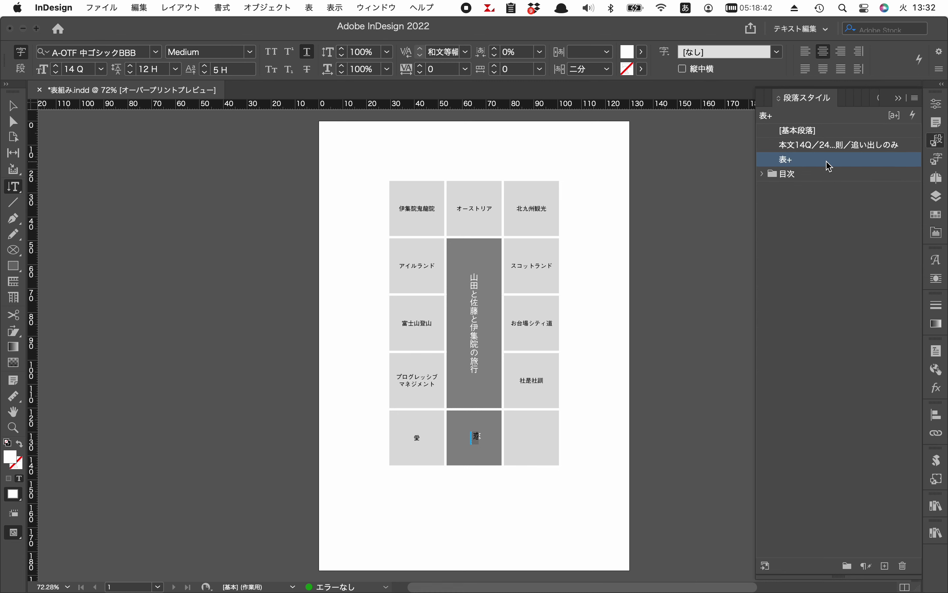
{"action": "double_click", "coordinate": [829, 163]}
{"action": "left_click", "coordinate": [805, 532]}
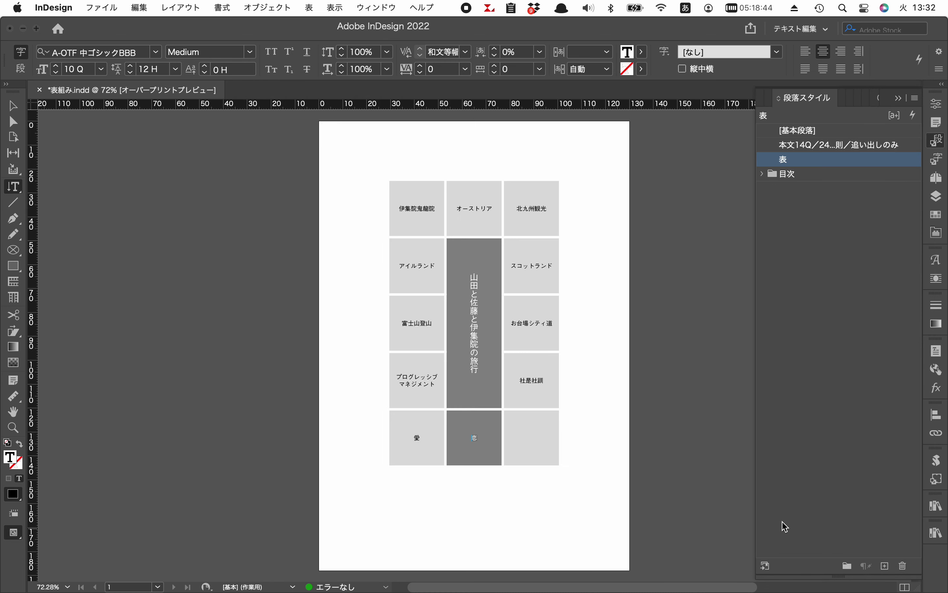
Enter 馬 in the last cell of the bottom row with the plain 表 paragraph style
{"action": "left_click", "coordinate": [538, 439]}
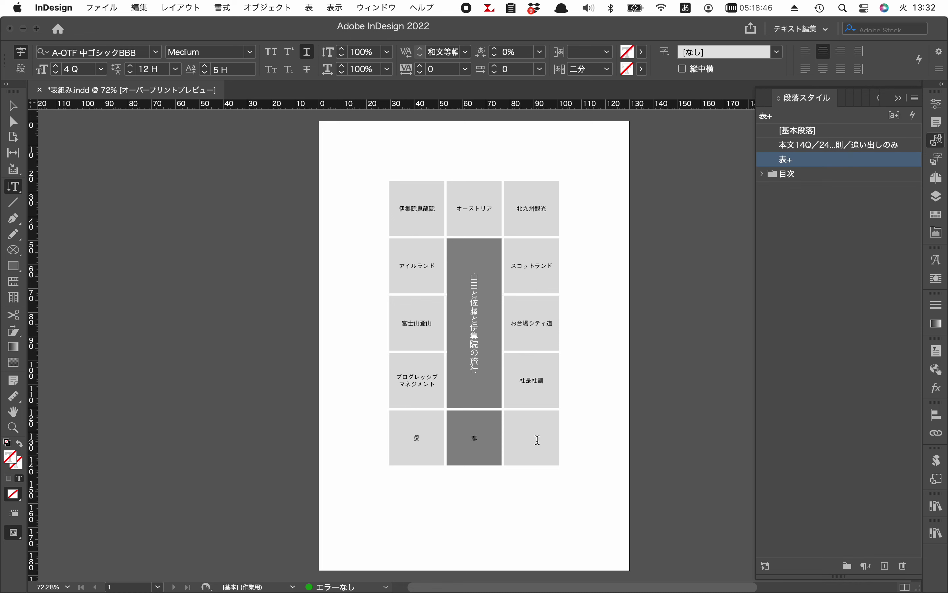
{"action": "type", "text": "yume"}
{"action": "key", "text": "Return"}
{"action": "left_click", "coordinate": [731, 445]}
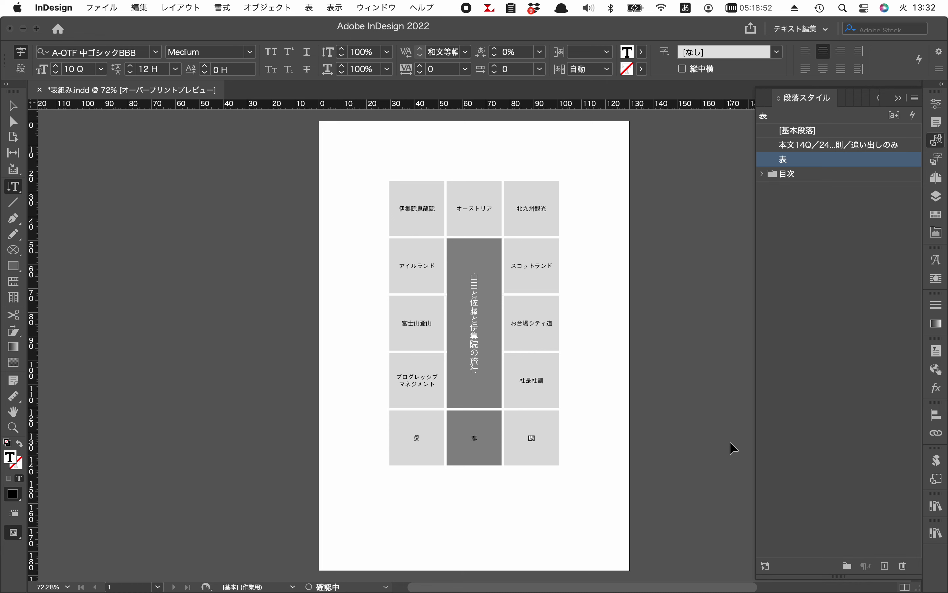
Set the [黒] fill tint of the 恋 cell in the bottom row to 20%
{"action": "left_click_drag", "start_coordinate": [463, 425], "coordinate": [491, 469]}
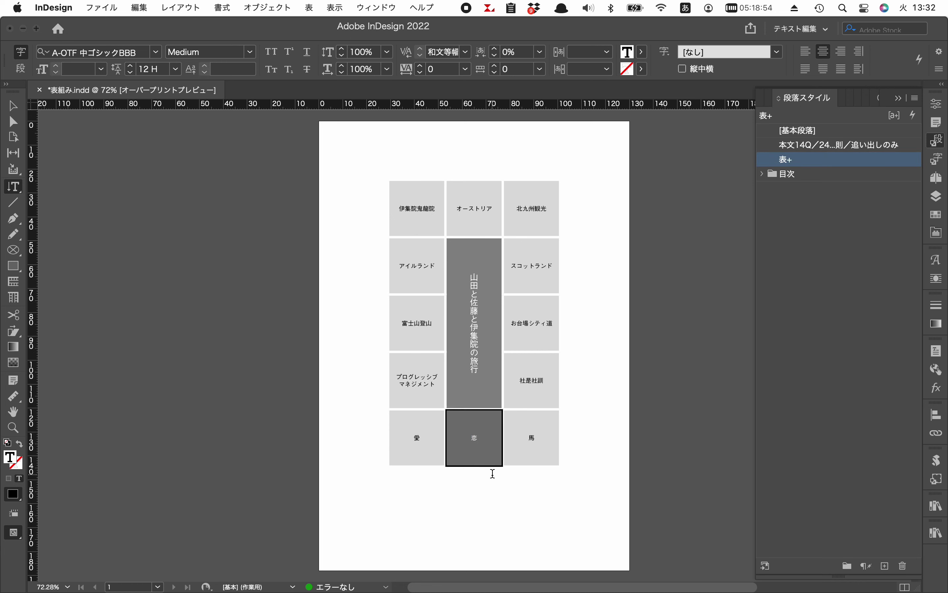
{"action": "left_click", "coordinate": [310, 7]}
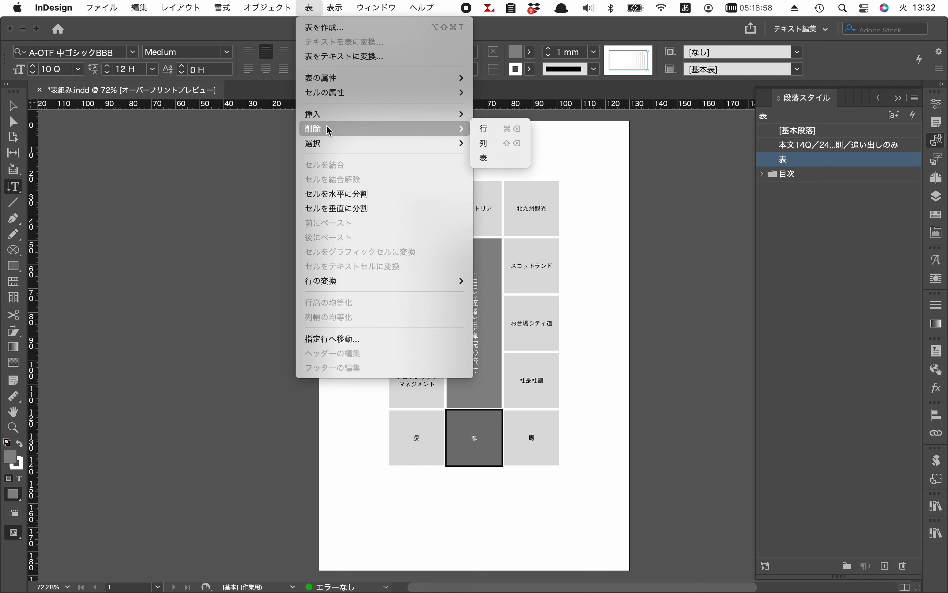
{"action": "mouse_move", "coordinate": [342, 95]}
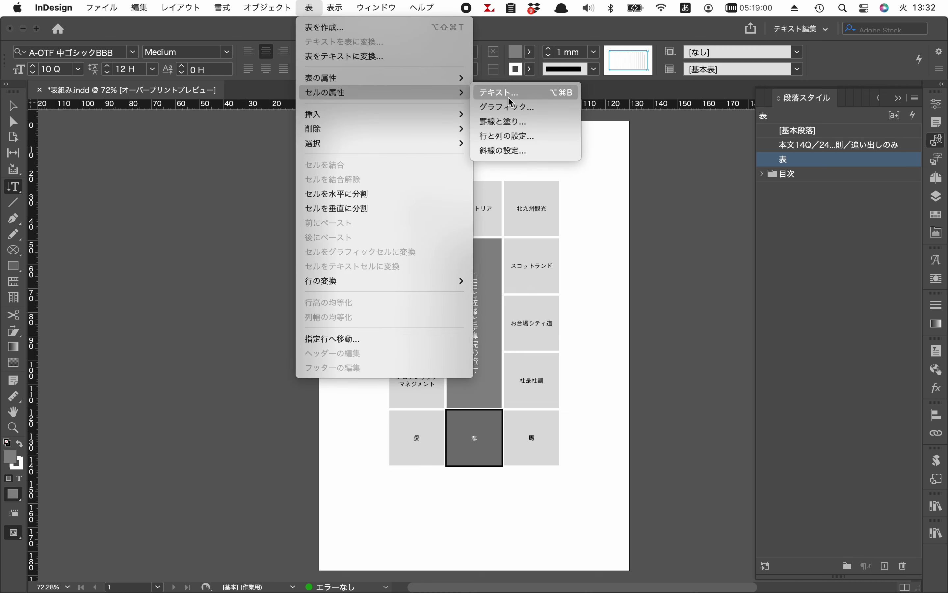
{"action": "left_click", "coordinate": [511, 124]}
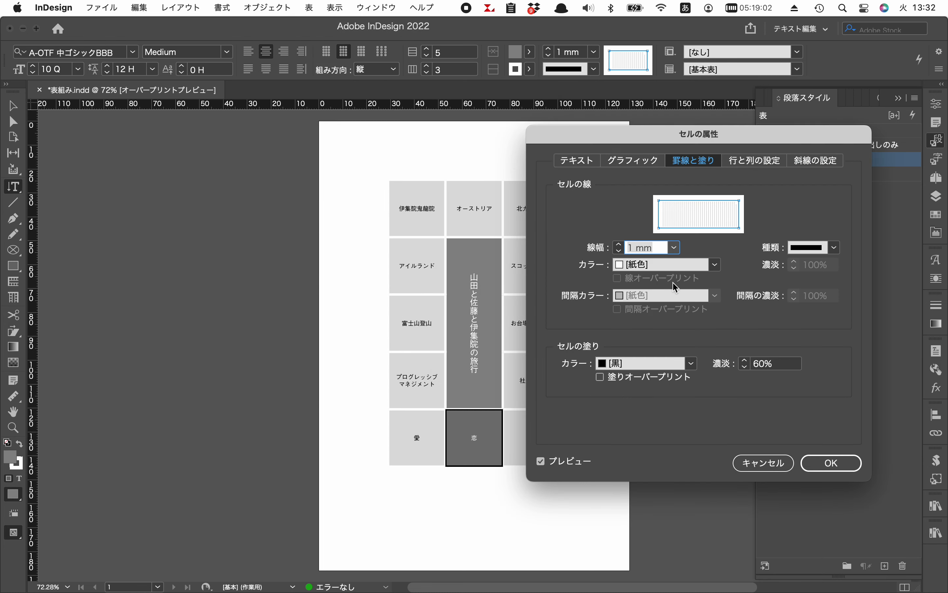
{"action": "triple_click", "coordinate": [780, 369]}
{"action": "type", "text": "20"}
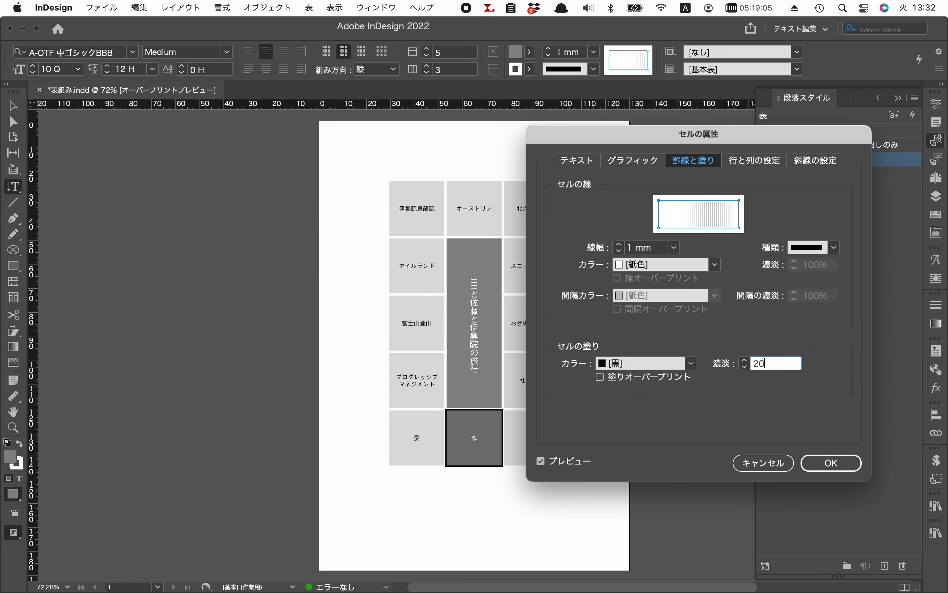
{"action": "key", "text": "Return"}
{"action": "left_click", "coordinate": [690, 360]}
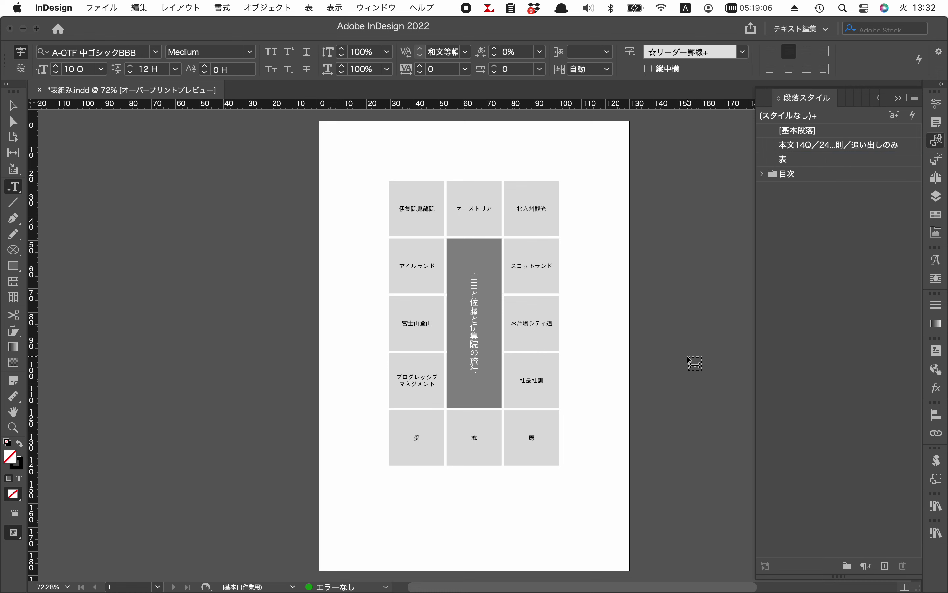
Set the stroke weight of all outer and inner borders of the whole table to 2 mm
{"action": "left_click", "coordinate": [386, 178]}
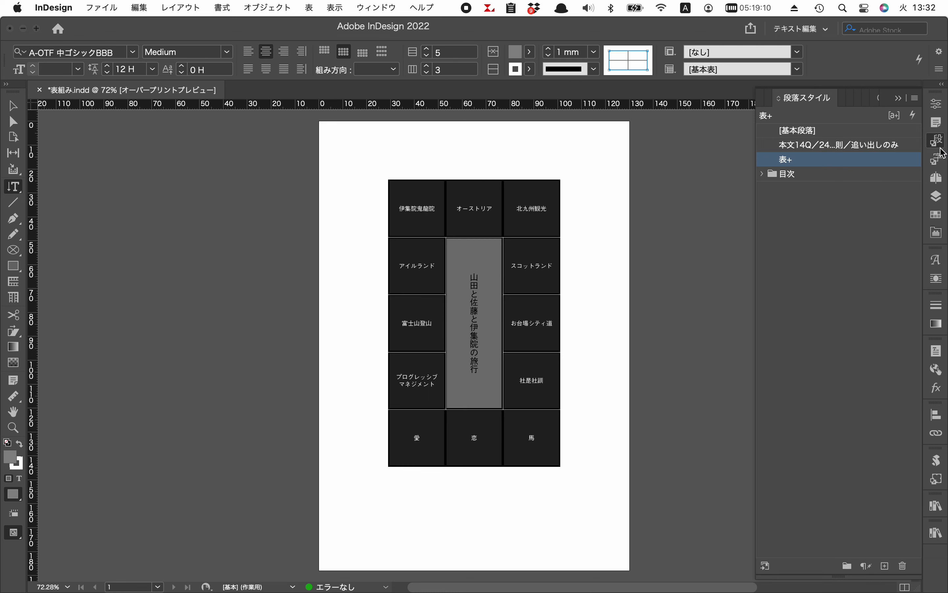
{"action": "left_click", "coordinate": [347, 4]}
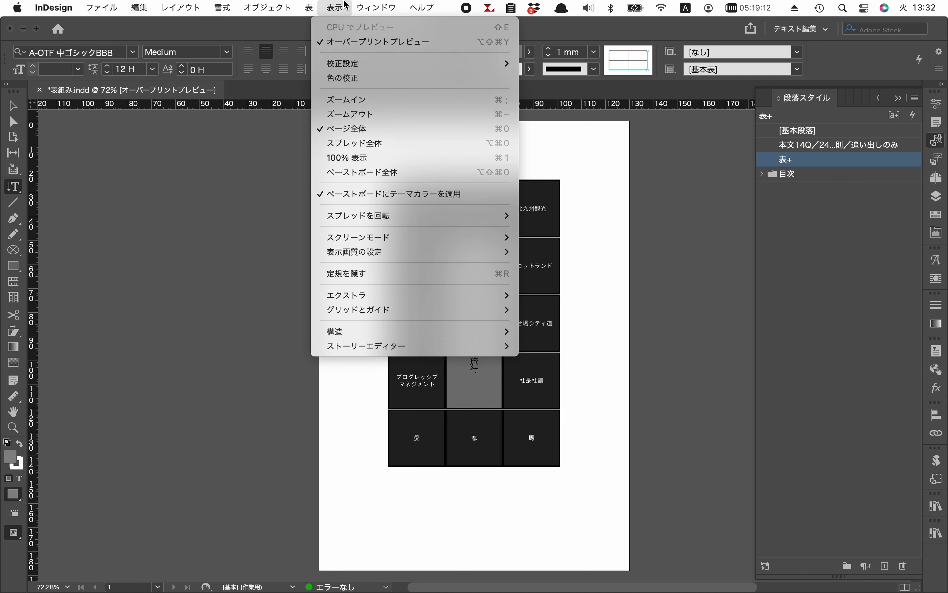
{"action": "left_click", "coordinate": [543, 40]}
{"action": "left_click", "coordinate": [628, 62]}
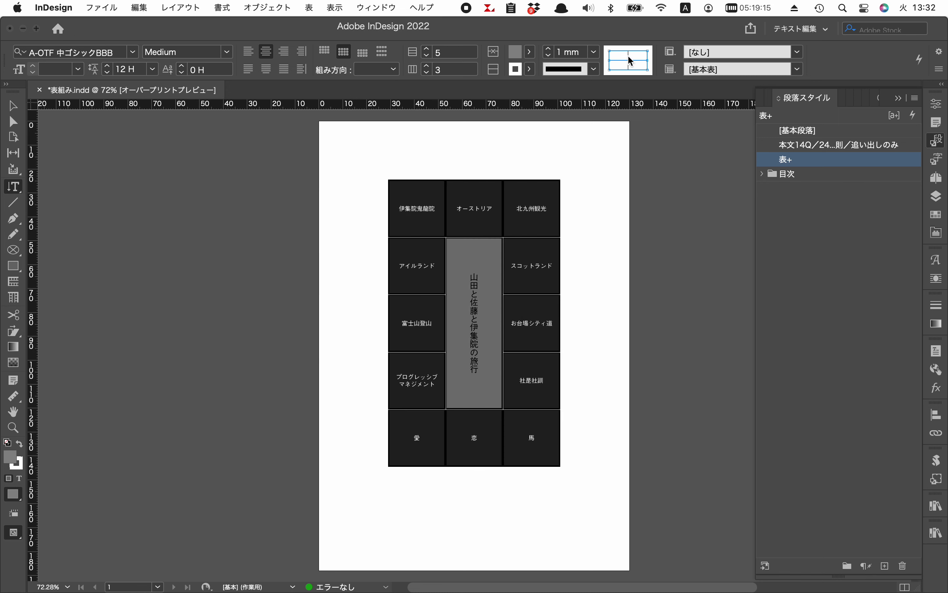
{"action": "left_click", "coordinate": [553, 48]}
{"action": "left_click", "coordinate": [682, 251]}
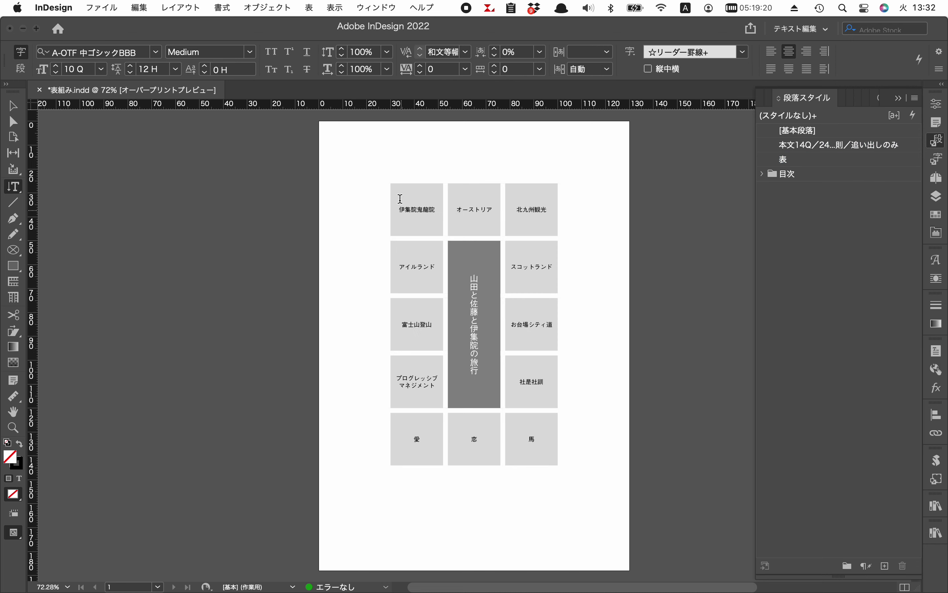
Reduce the stroke weight of all borders of the whole table to 0.5 mm
{"action": "left_click", "coordinate": [388, 181]}
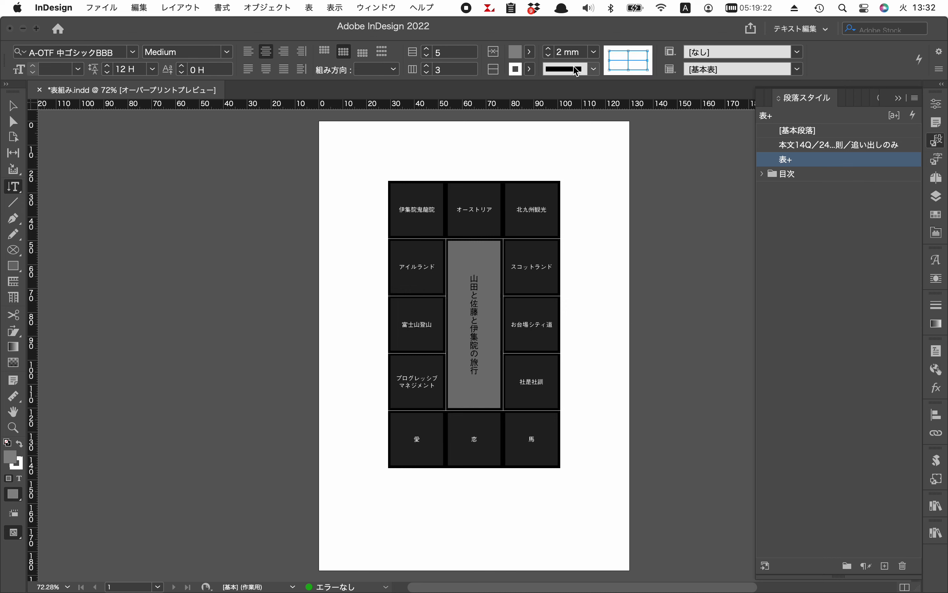
{"action": "left_click", "coordinate": [570, 54]}
{"action": "type", "text": "0"}
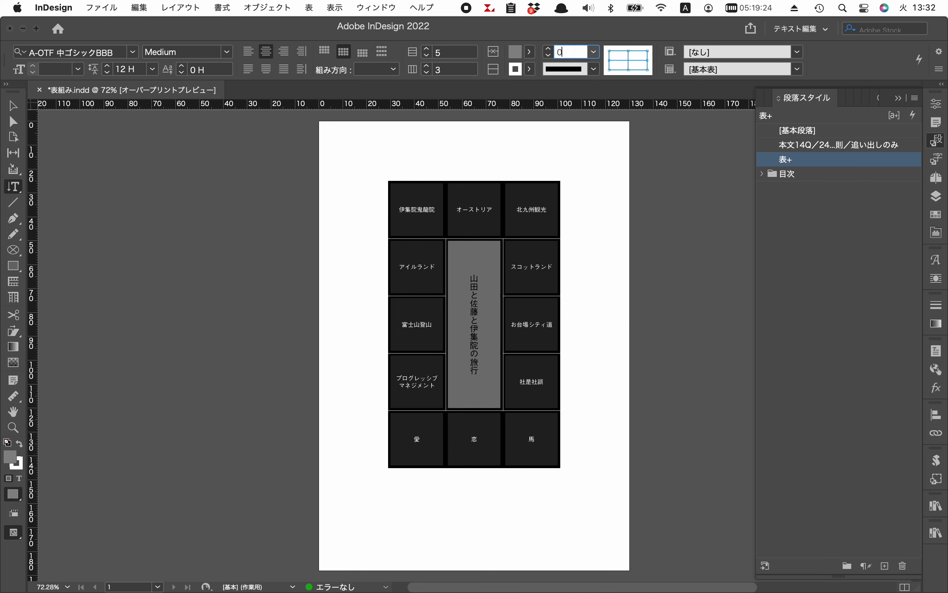
{"action": "type", "text": ".5"}
{"action": "key", "text": "Return"}
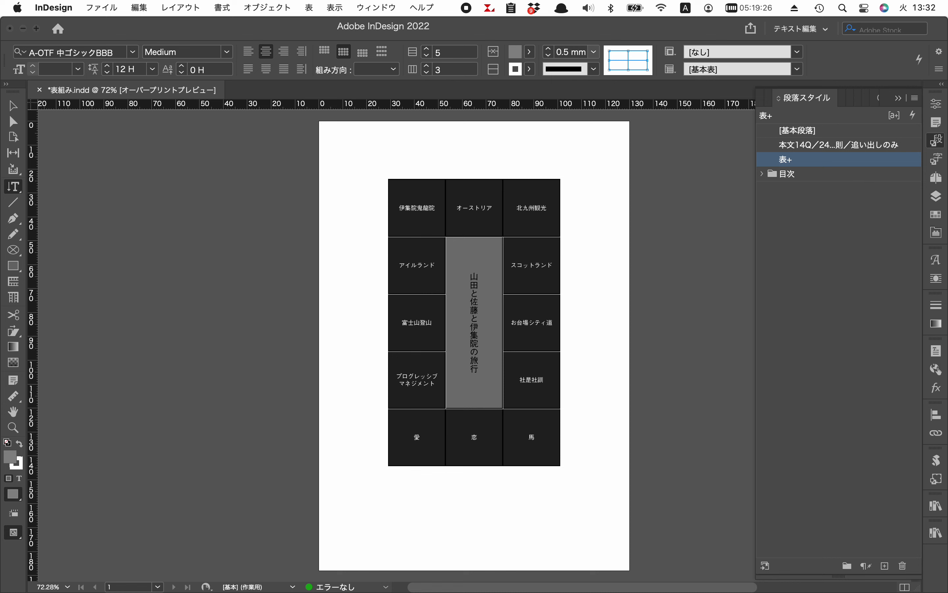
{"action": "left_click", "coordinate": [662, 218]}
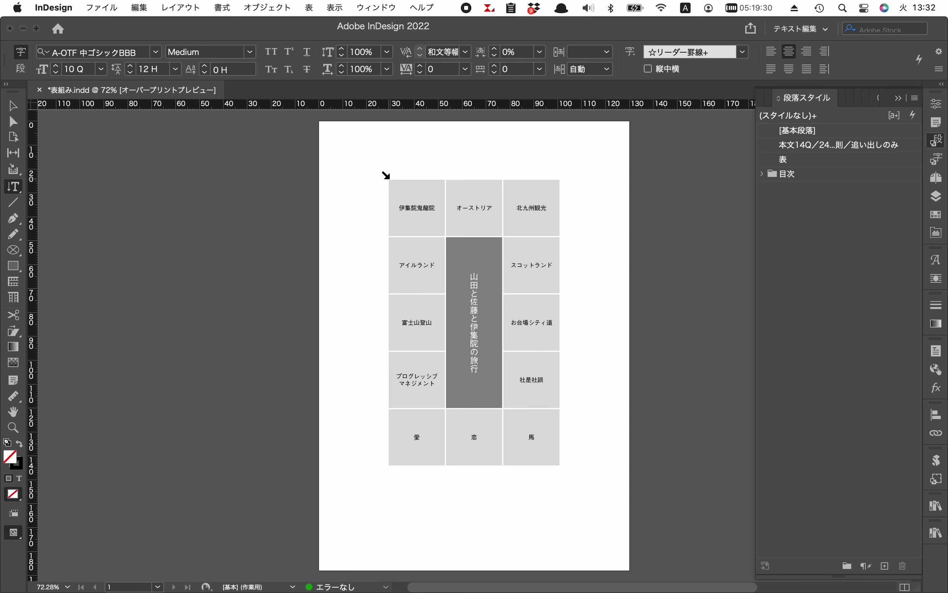
Thicken only the outer borders and inner vertical lines of the whole table, excluding the inner horizontal lines
{"action": "left_click", "coordinate": [385, 181]}
{"action": "left_click", "coordinate": [386, 178]}
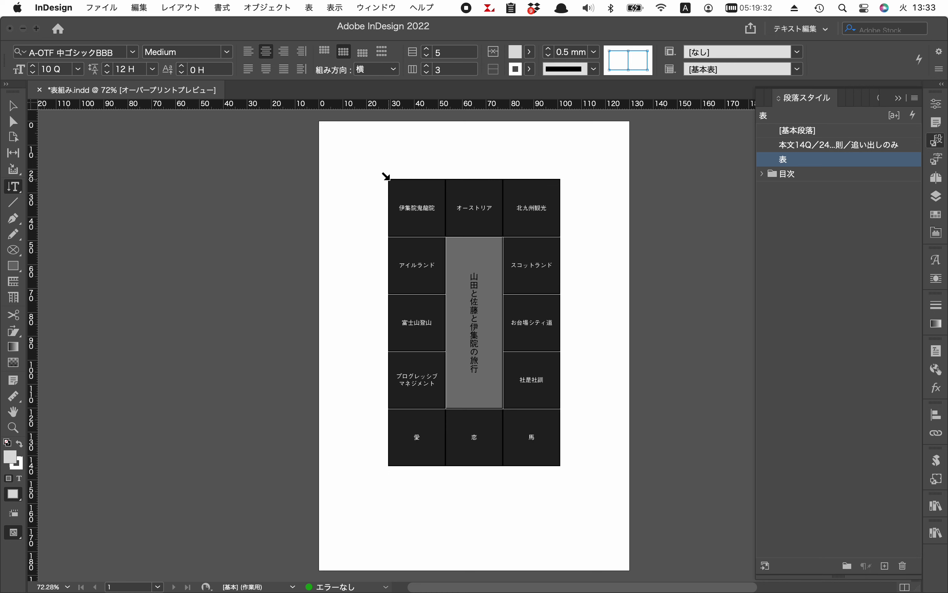
{"action": "left_click", "coordinate": [549, 49]}
{"action": "left_click", "coordinate": [549, 50]}
{"action": "left_click", "coordinate": [670, 253]}
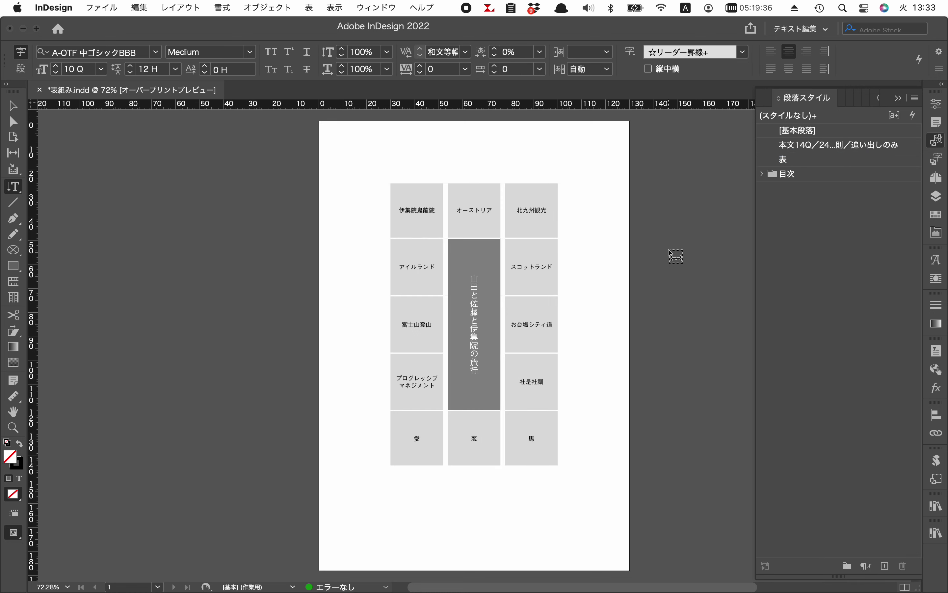
Include the inner horizontal lines again and set every border of the whole table to 2 mm
{"action": "left_click", "coordinate": [390, 181]}
{"action": "triple_click", "coordinate": [618, 62]}
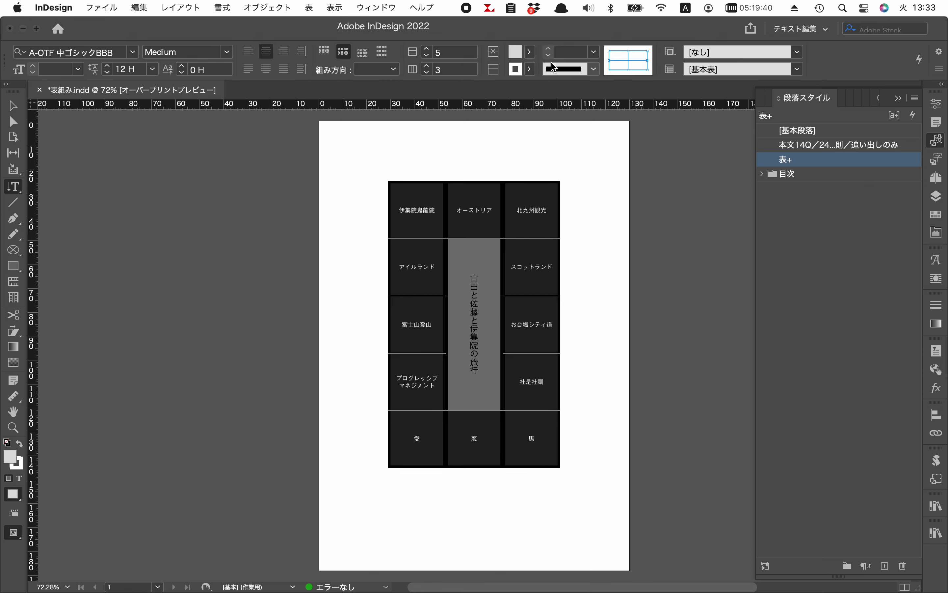
{"action": "left_click", "coordinate": [567, 49]}
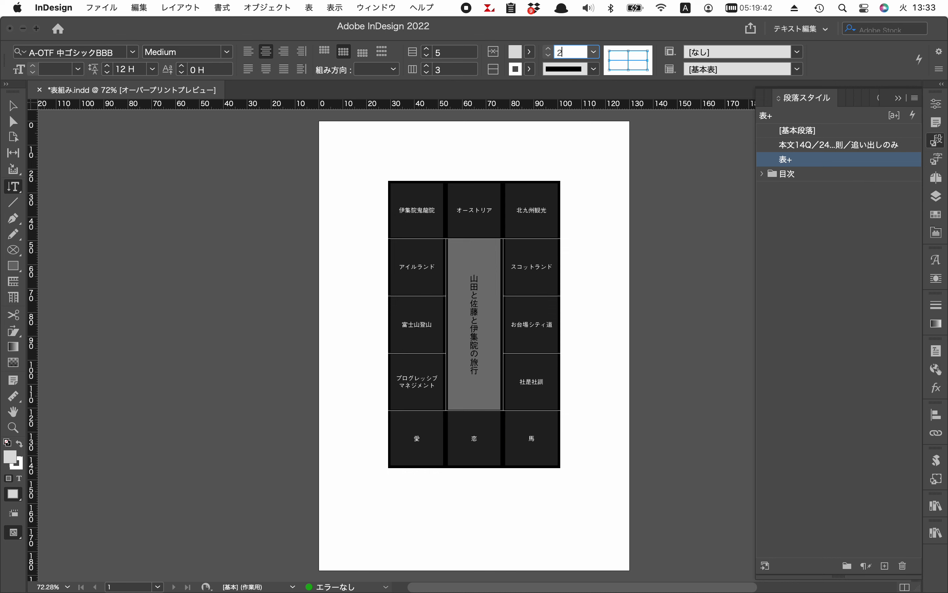
{"action": "key", "text": "Return"}
{"action": "left_click", "coordinate": [653, 230]}
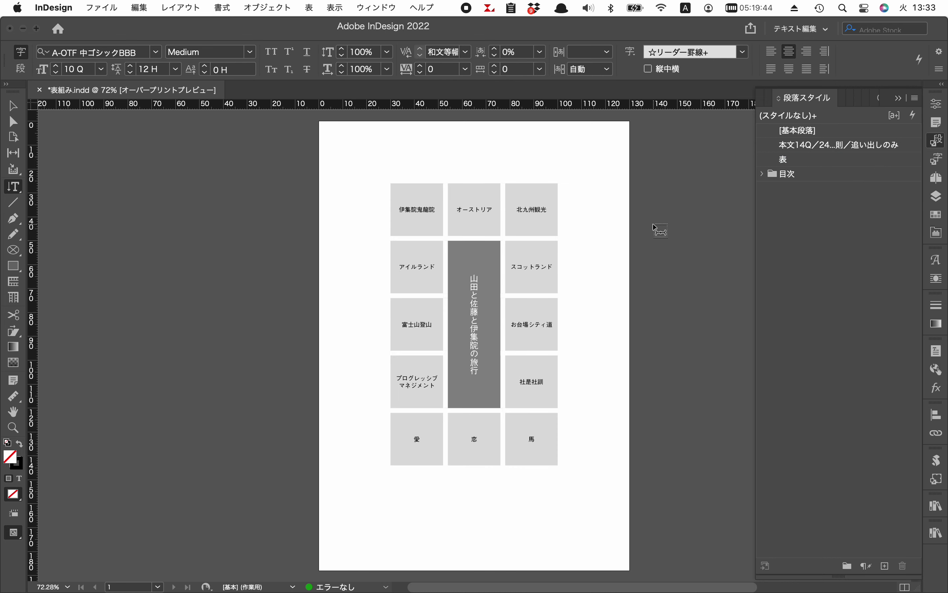